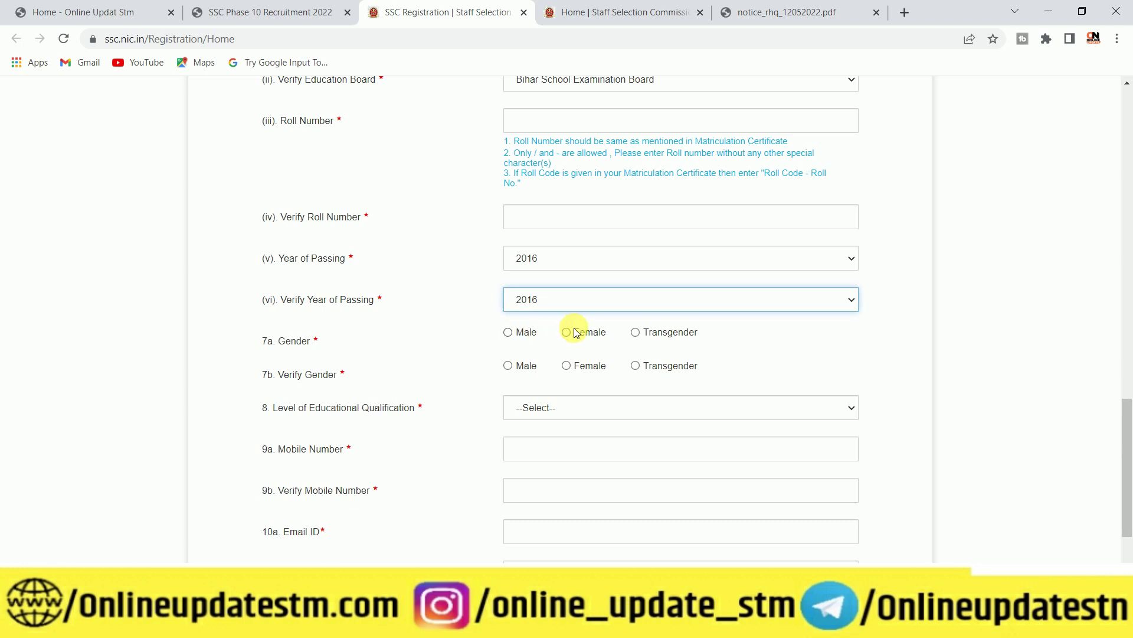
Choose Female in both gender fields and set the level of educational qualification to Graduation.
left_click(571, 371)
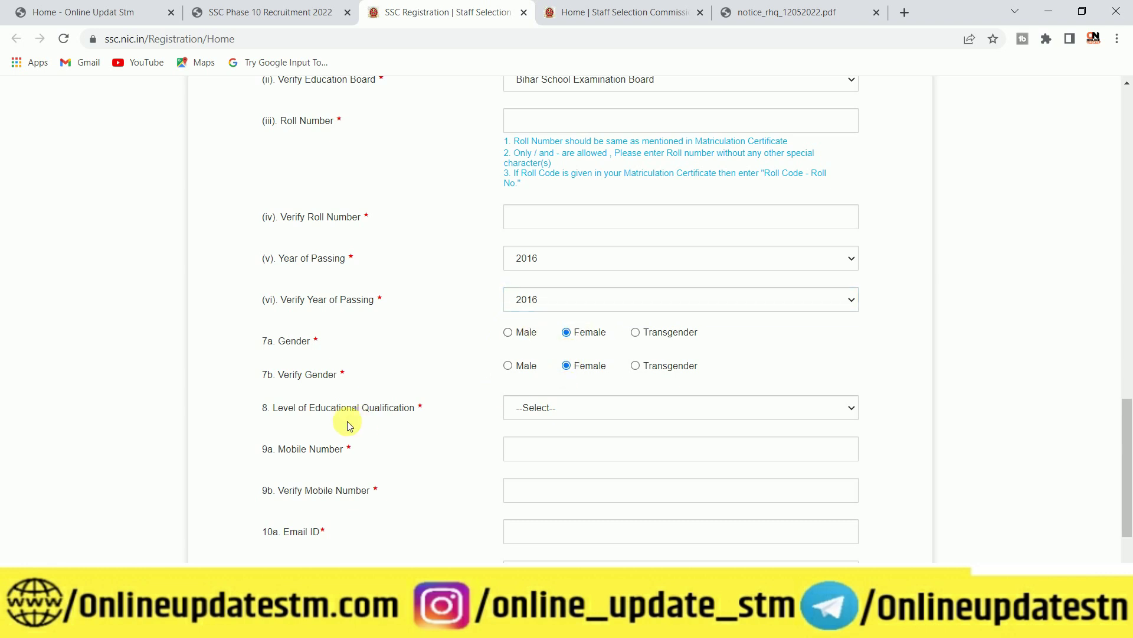
left_click(547, 410)
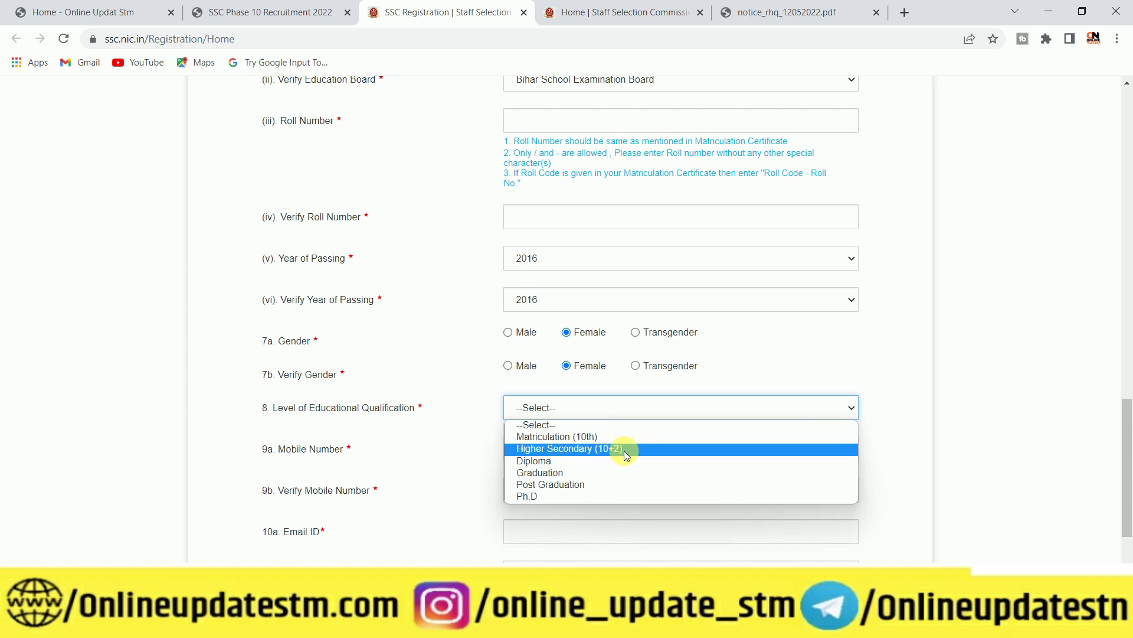
left_click(590, 474)
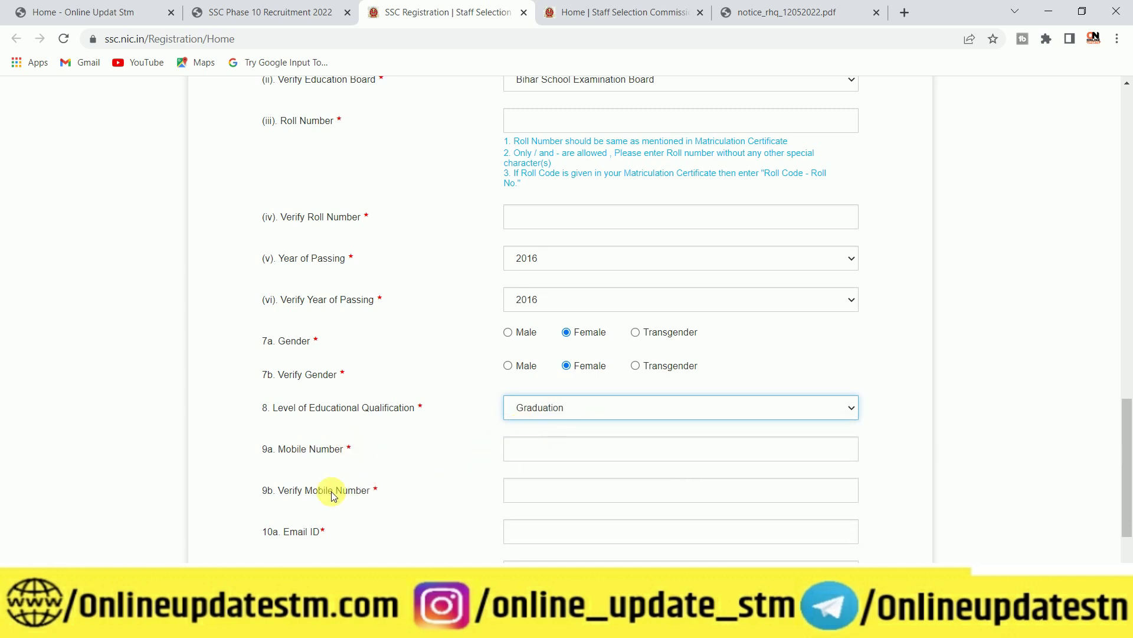
Set the state of permanent address to Bihar, save the basic details and close the confirmation message.
scroll(554, 435, "down", 3)
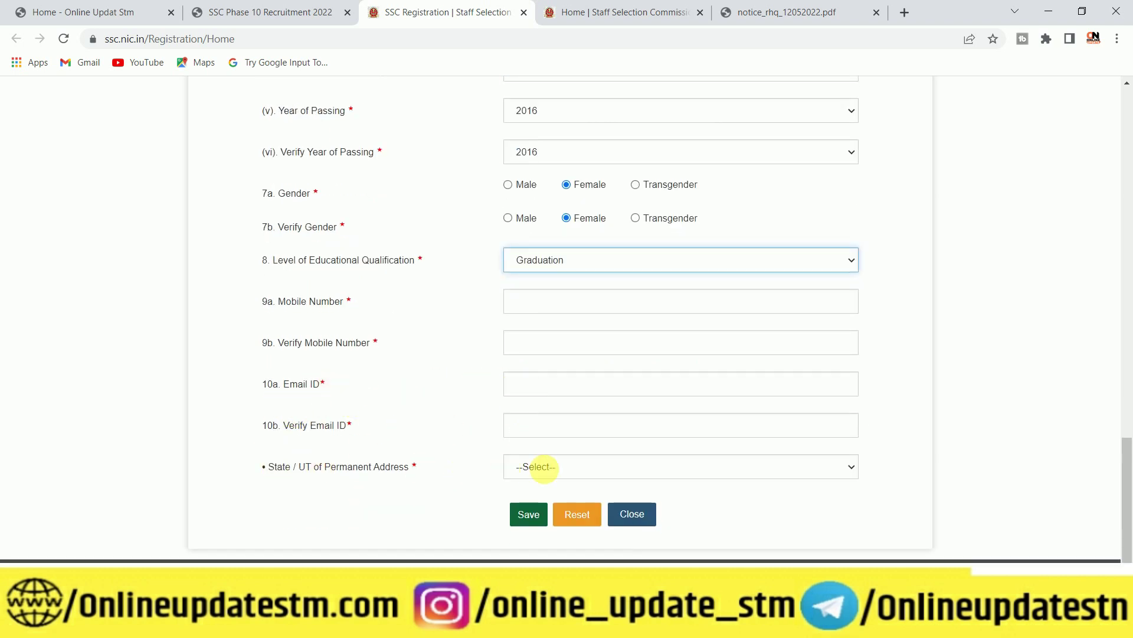
left_click(588, 472)
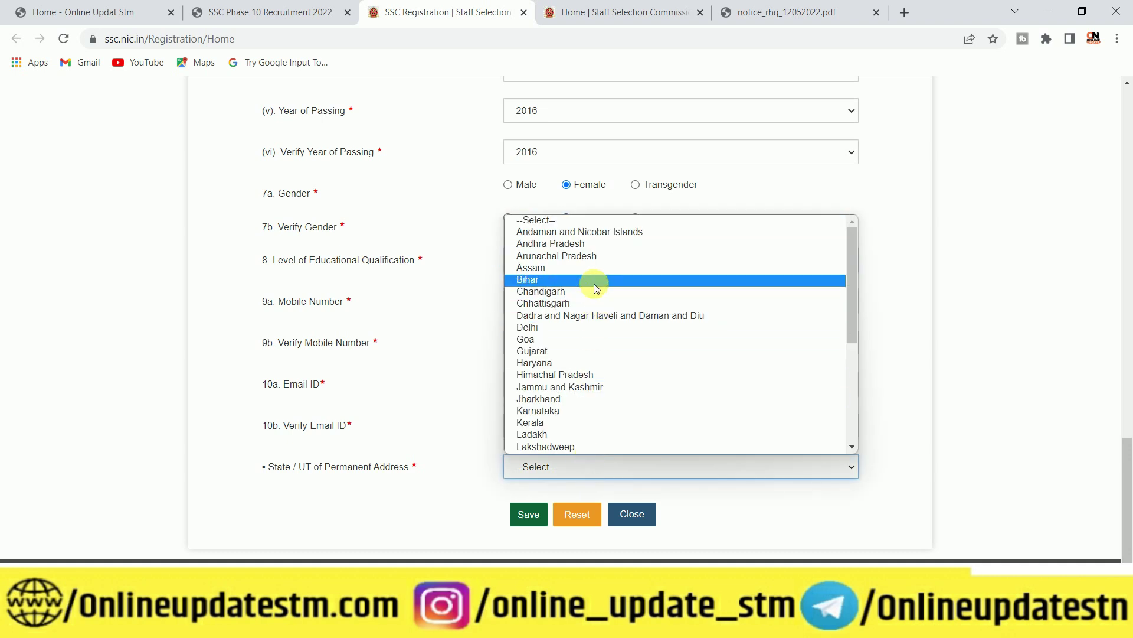
left_click(594, 283)
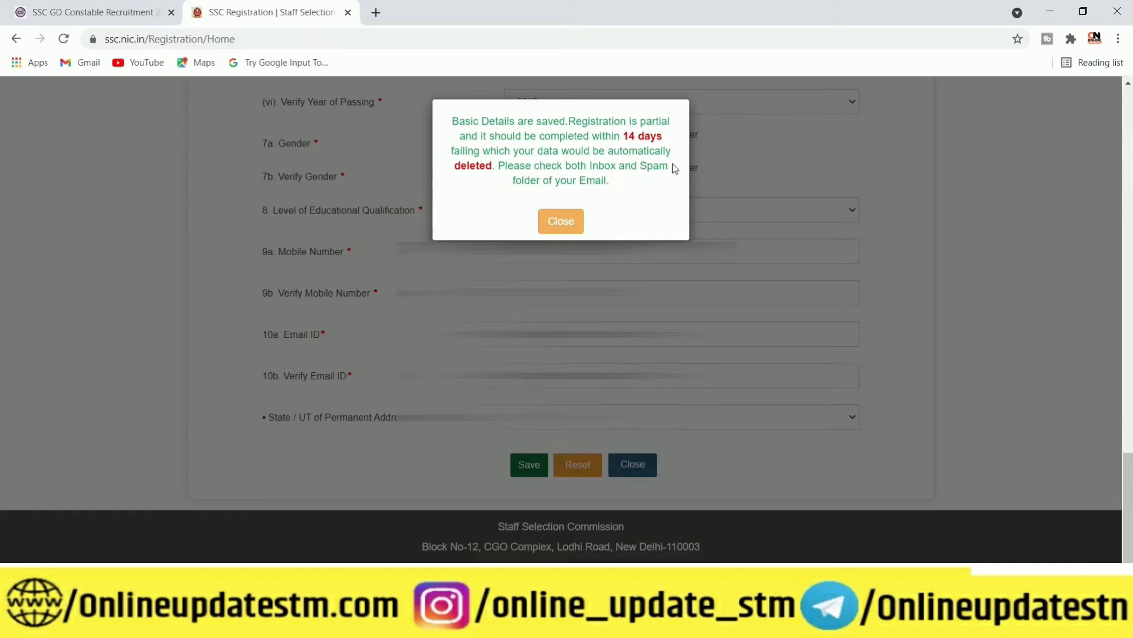
left_click(553, 227)
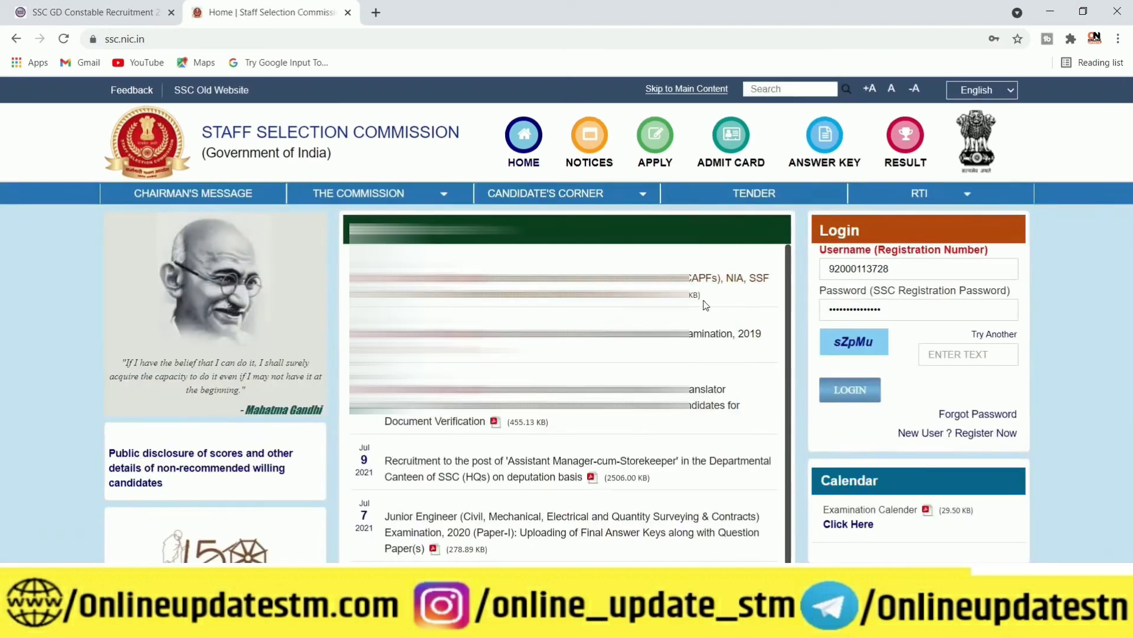
Log in to the Staff Selection Commission site with the registration number, account password and captcha text.
left_click(894, 270)
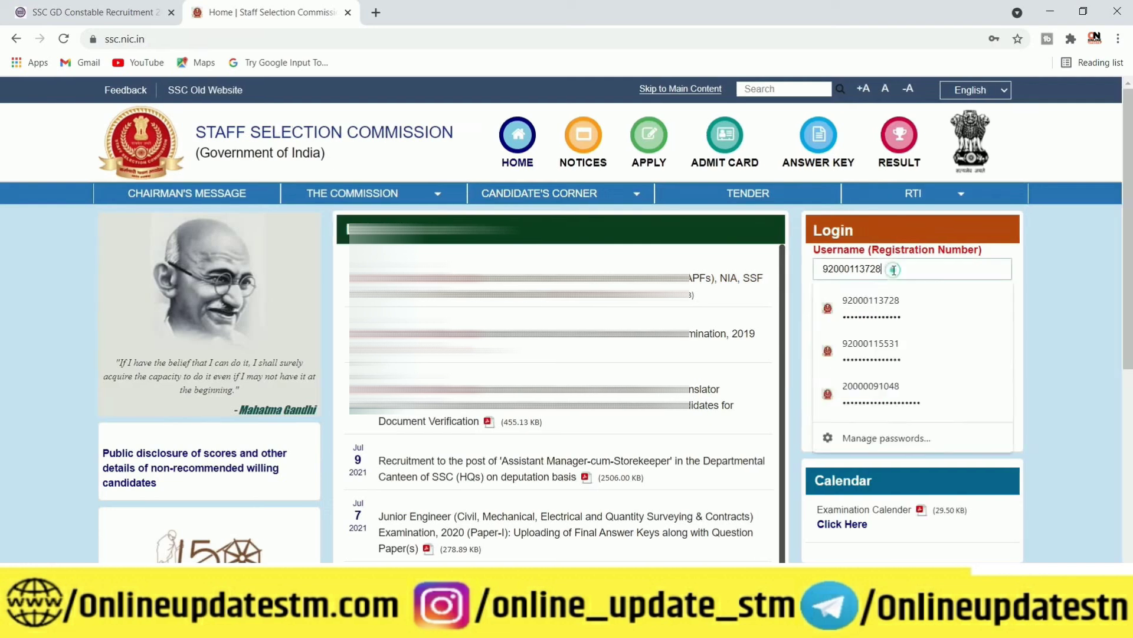
left_click(795, 285)
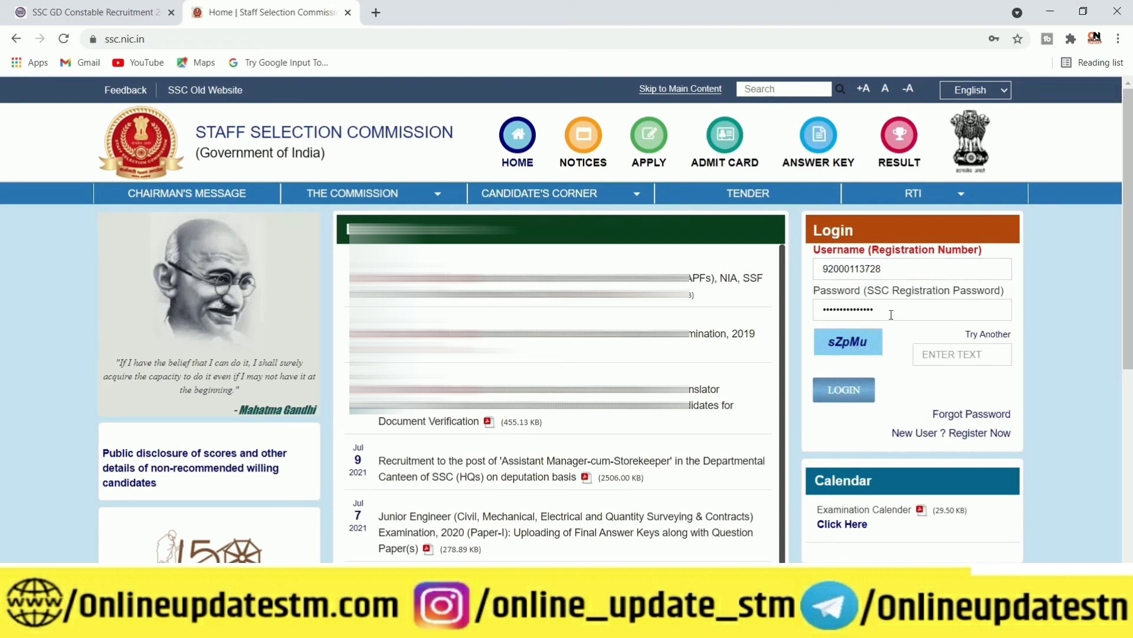
left_click(845, 389)
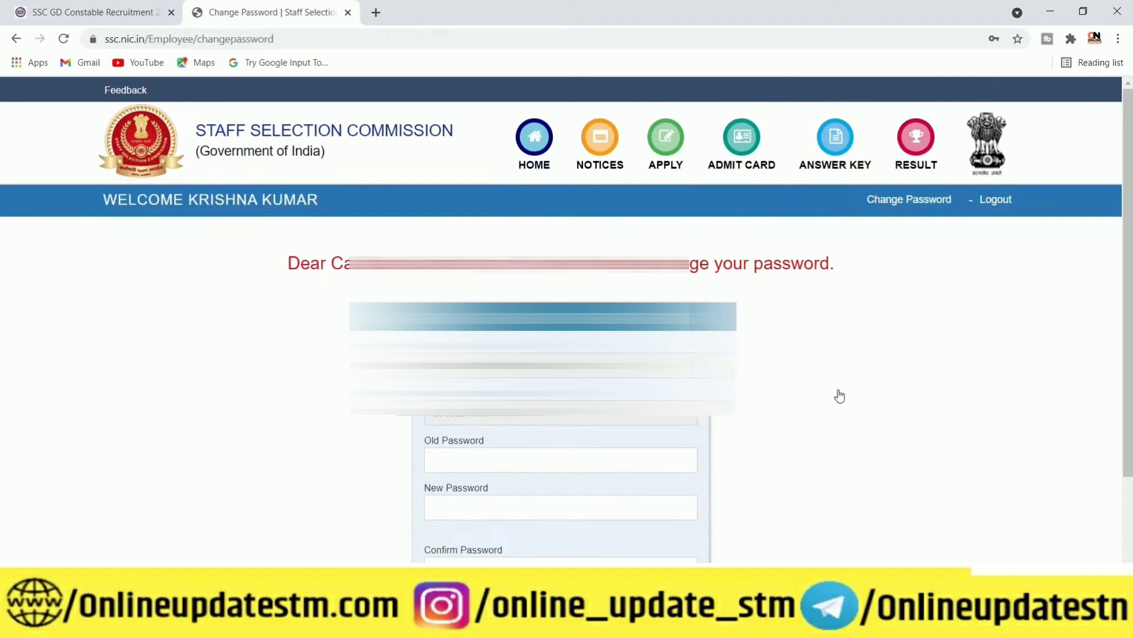
Change the account password by entering the old, new and confirmed passwords, and save the new login in the browser.
scroll(526, 238, "down", 1)
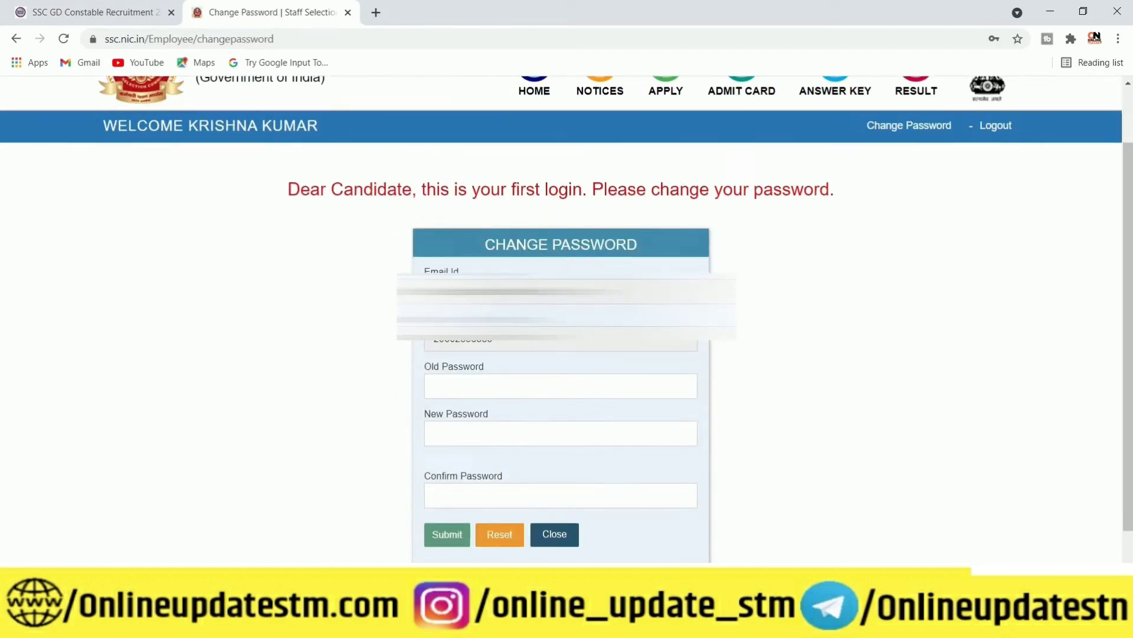
left_click(462, 389)
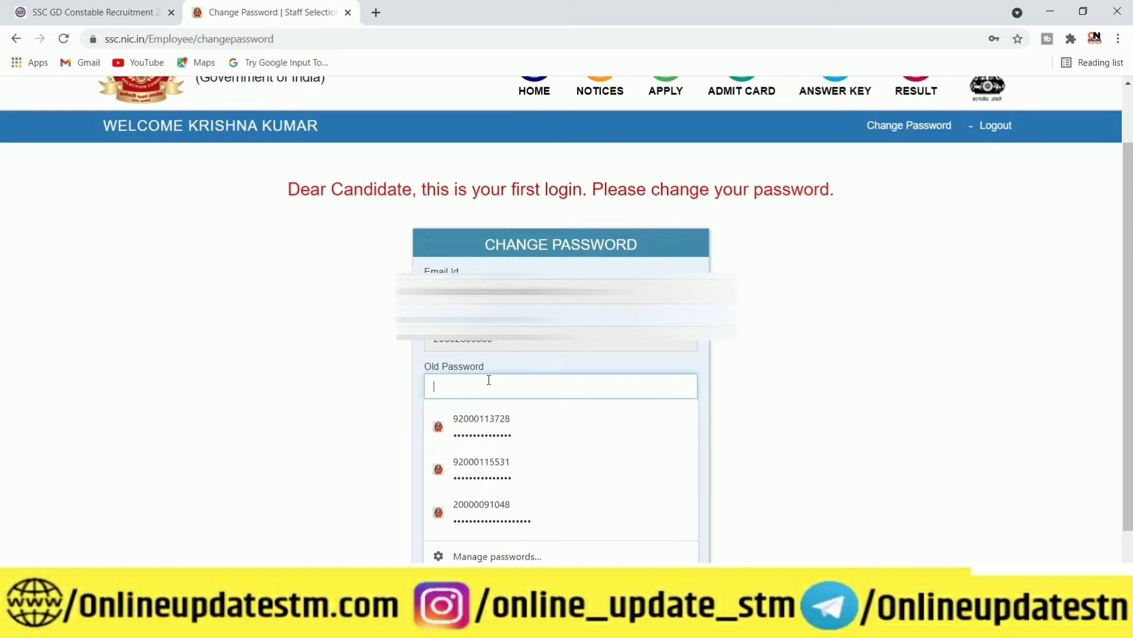
left_click(922, 416)
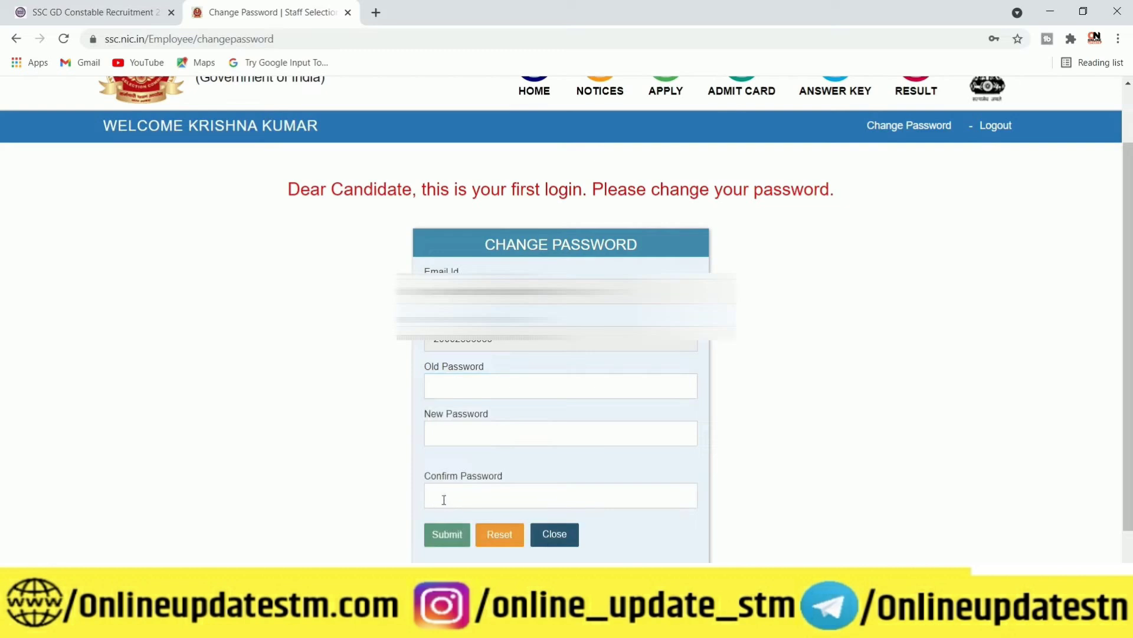
left_click(447, 536)
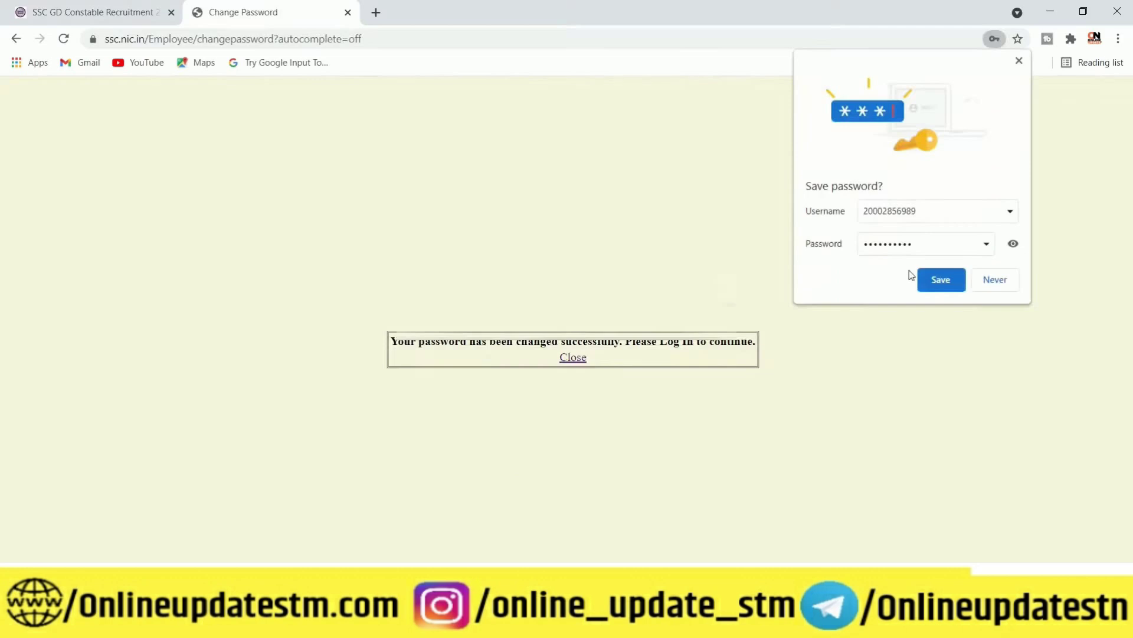
left_click(929, 279)
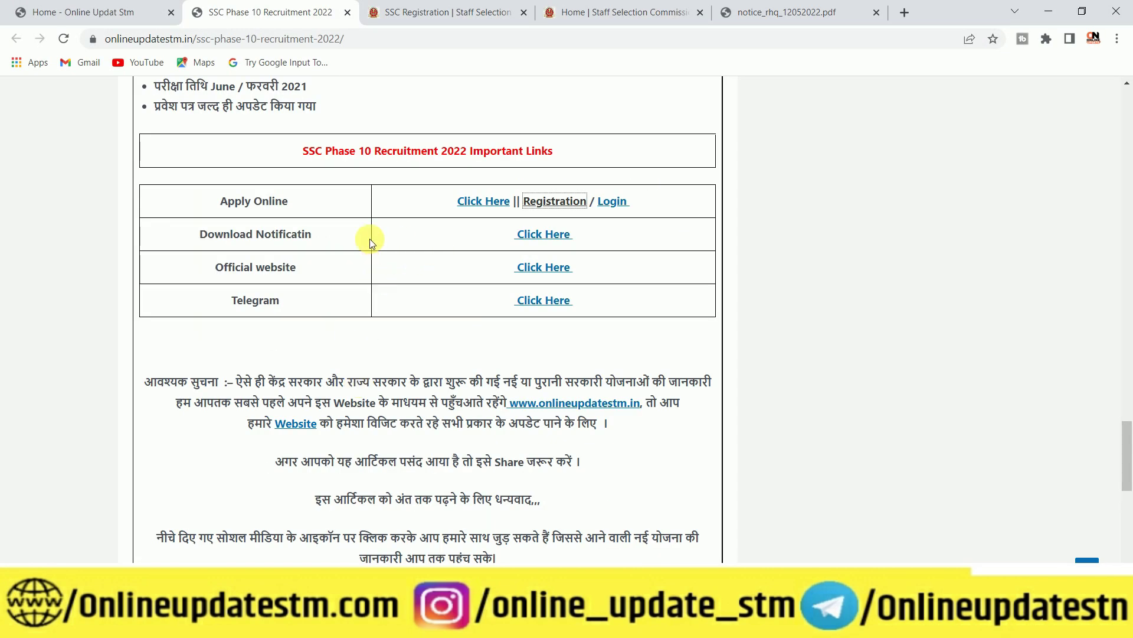
Follow the Login link in the SSC Phase 10 article and start the application for Phase - X / 2022 / Selection Posts.
left_click(611, 202)
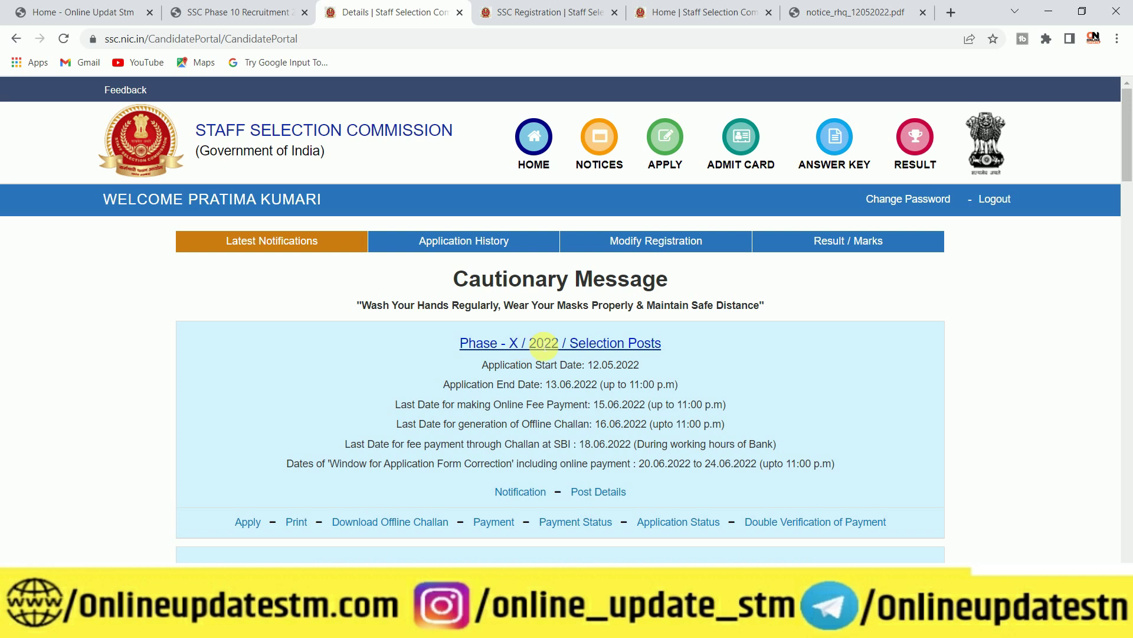
left_click(248, 525)
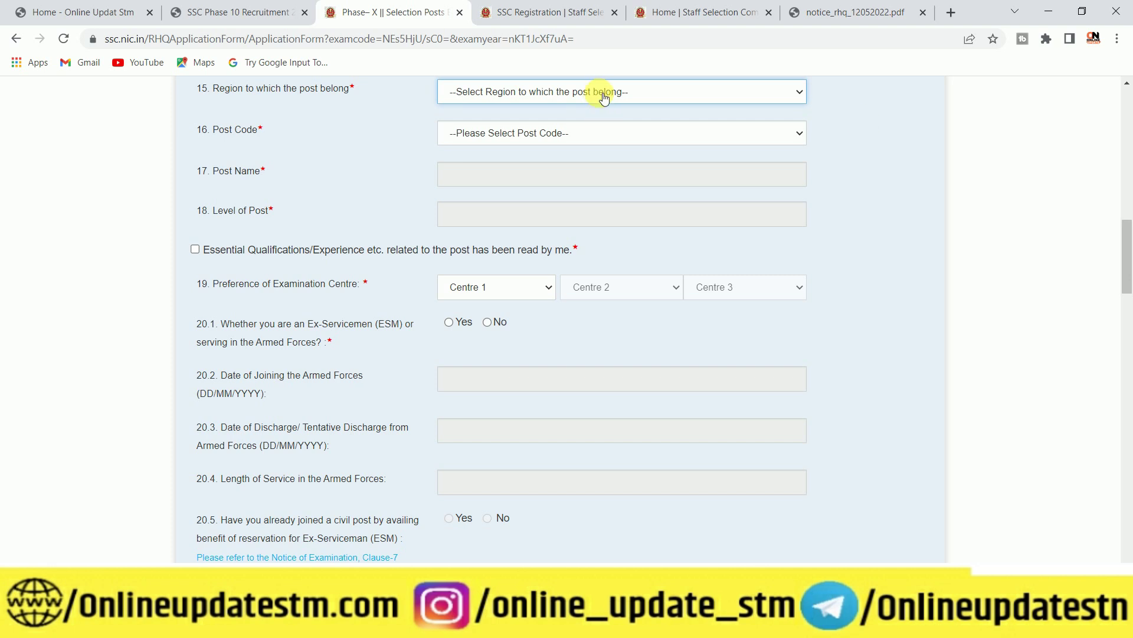
Set the region to which the post belongs to Central Region and check the available post codes without choosing one.
left_click(603, 96)
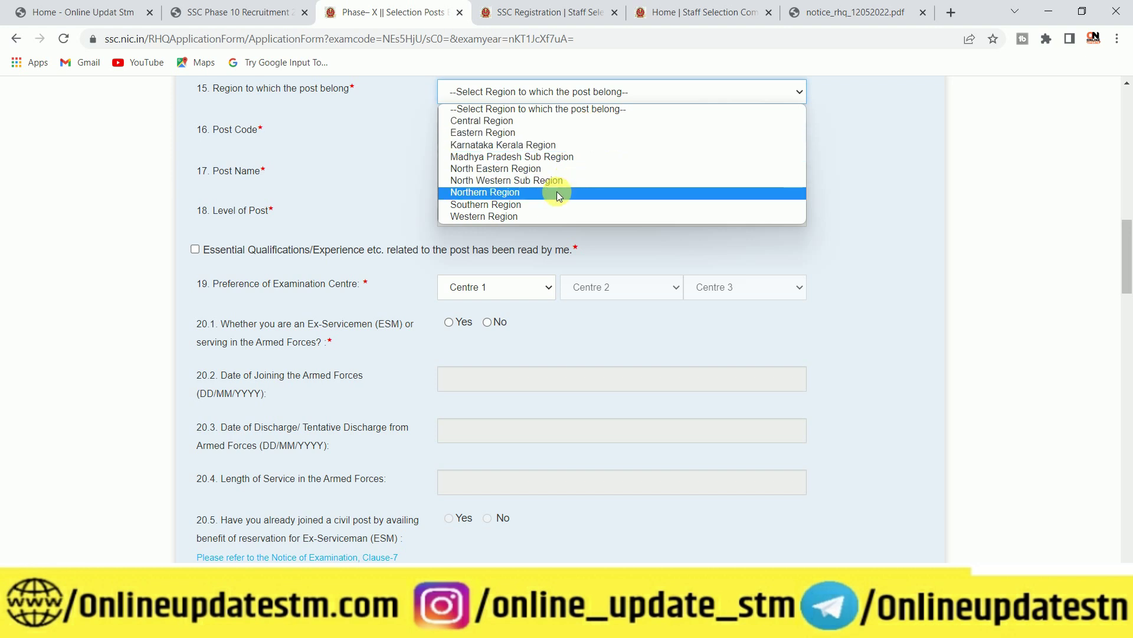
left_click(540, 122)
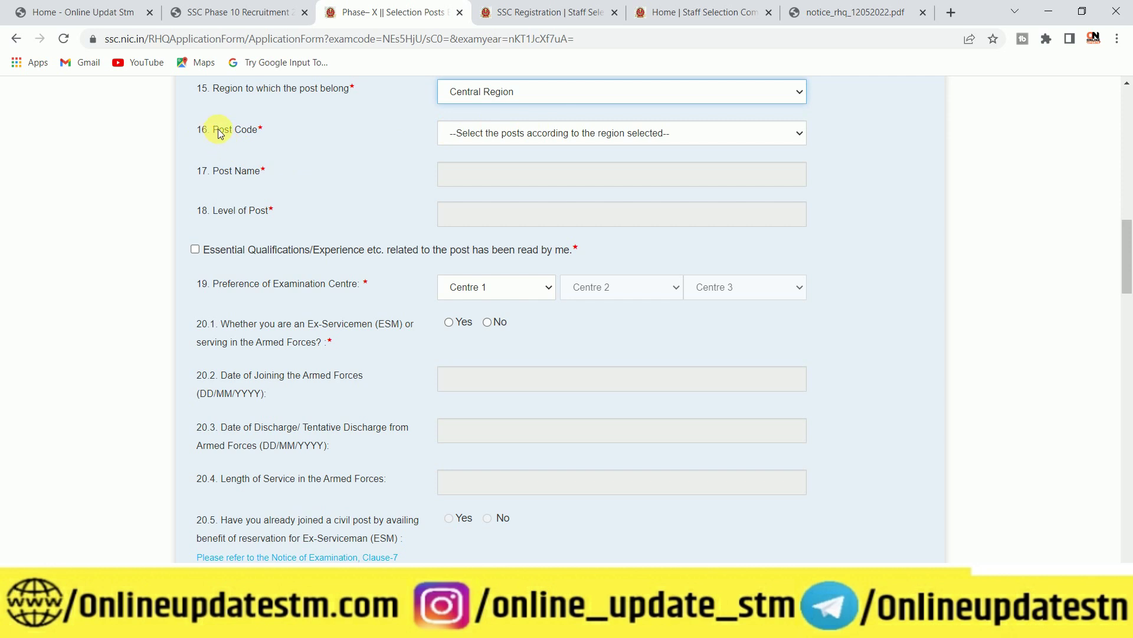
left_click(480, 138)
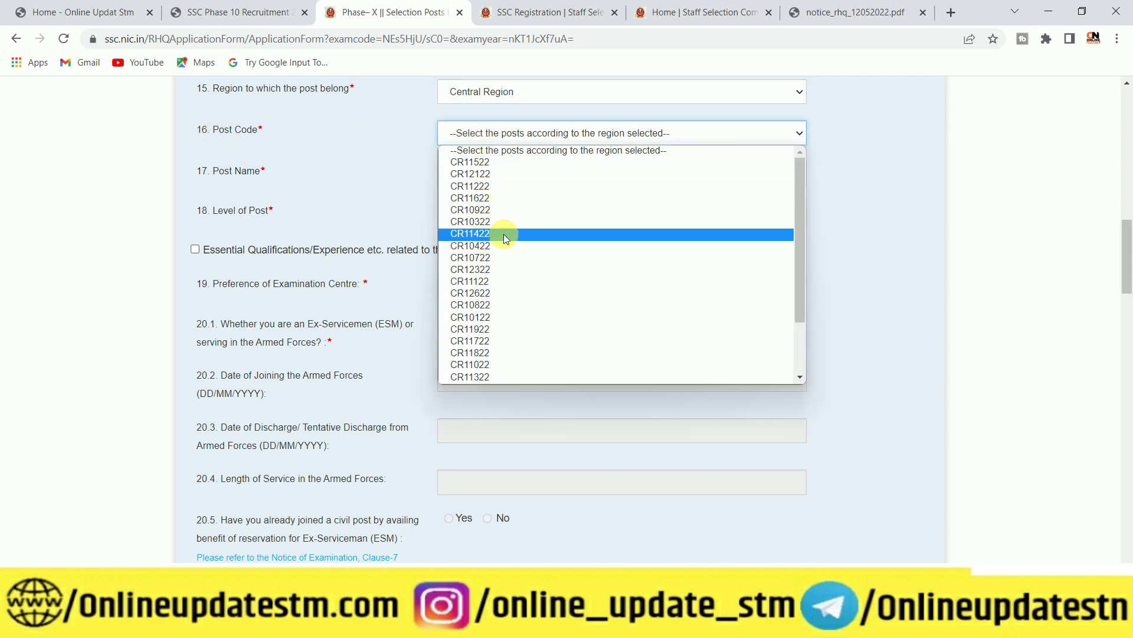
left_click(362, 167)
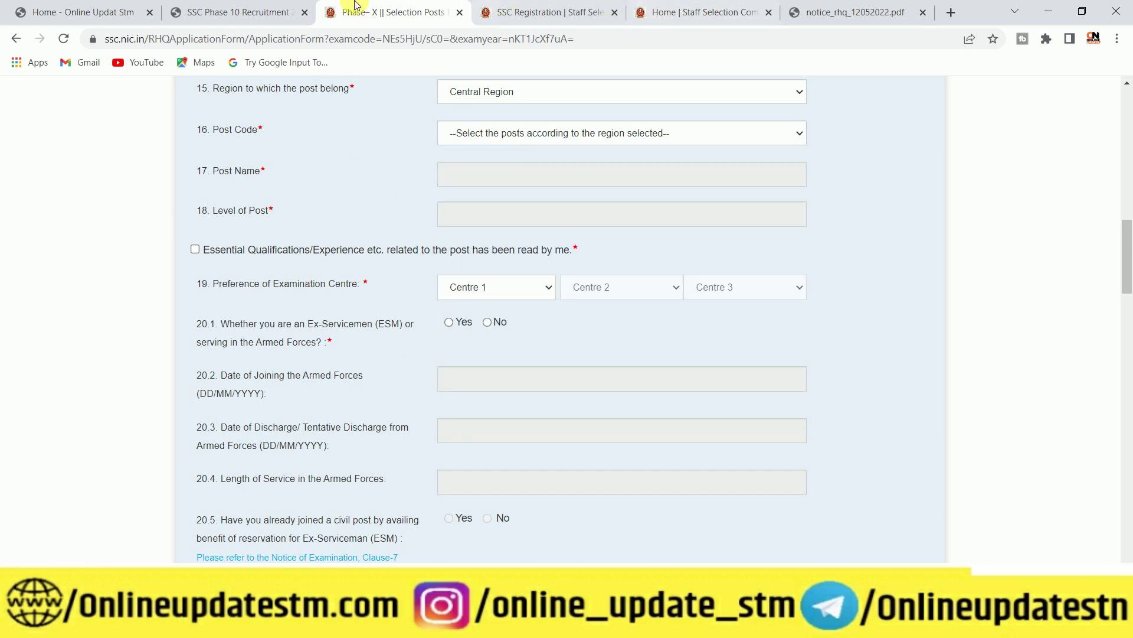
Open the notice_rhq_12052022.pdf notice and go through its pages to find the list of posts.
left_click(212, 6)
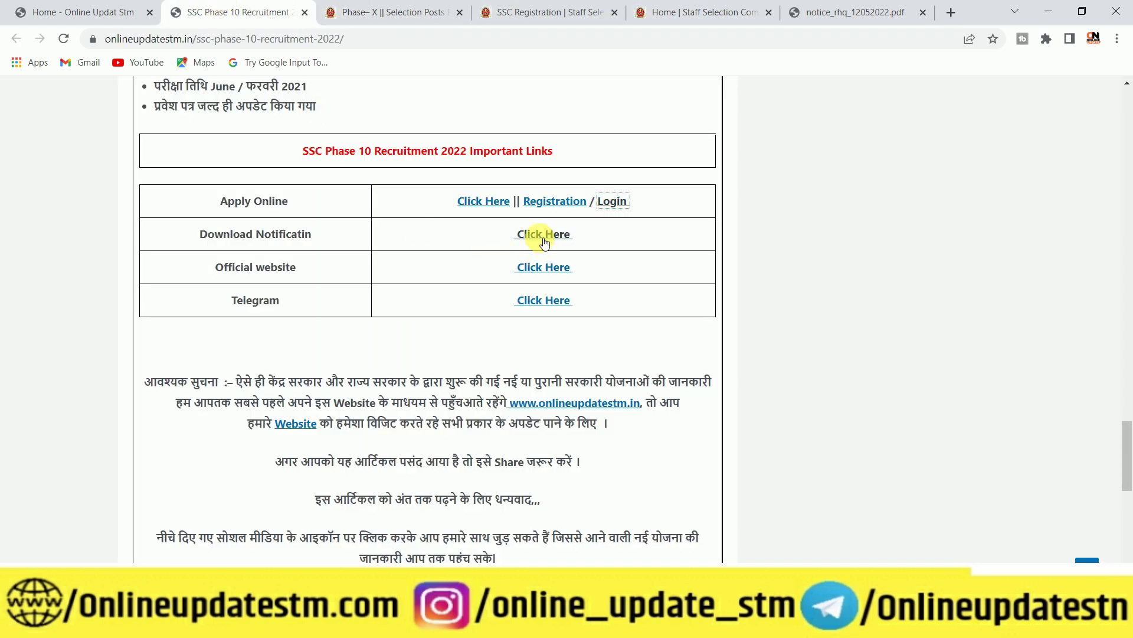
left_click(812, 12)
scroll(421, 312, "down", 1)
scroll(422, 312, "down", 20)
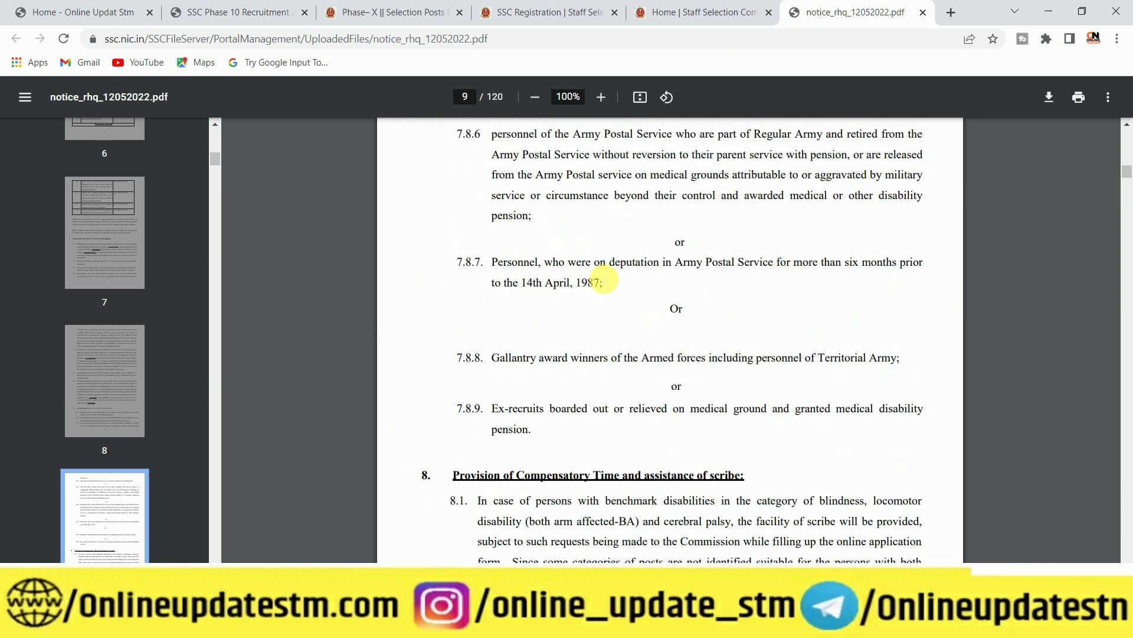
scroll(670, 280, "down", 20)
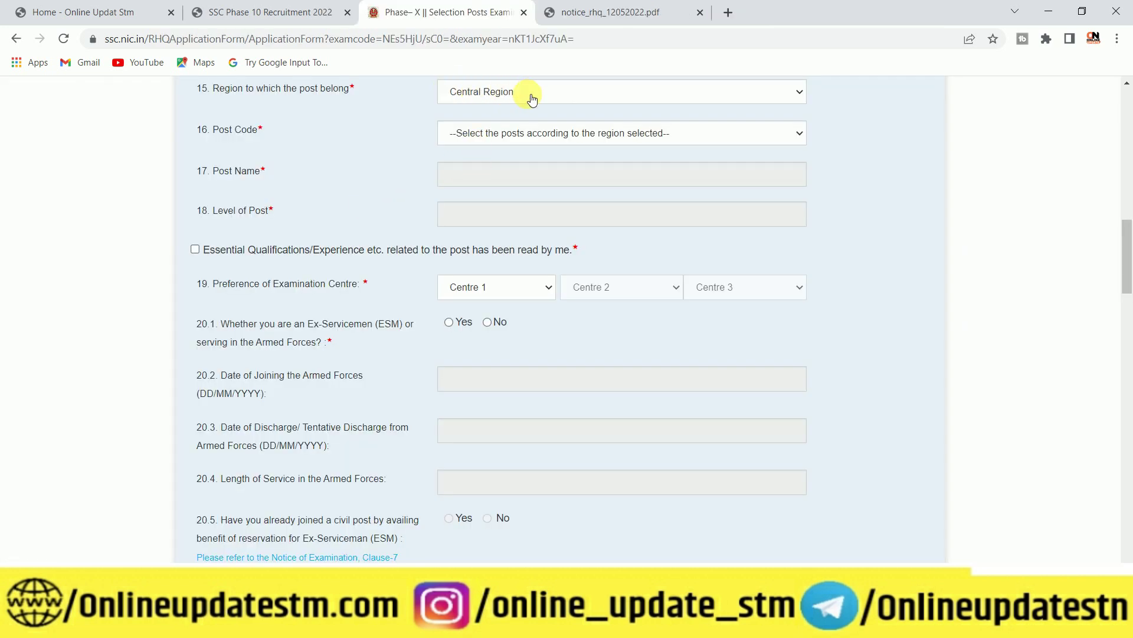
Return to the PDF notice and look through the Annexure III table for post numbers, names and departments by region.
left_click(587, 13)
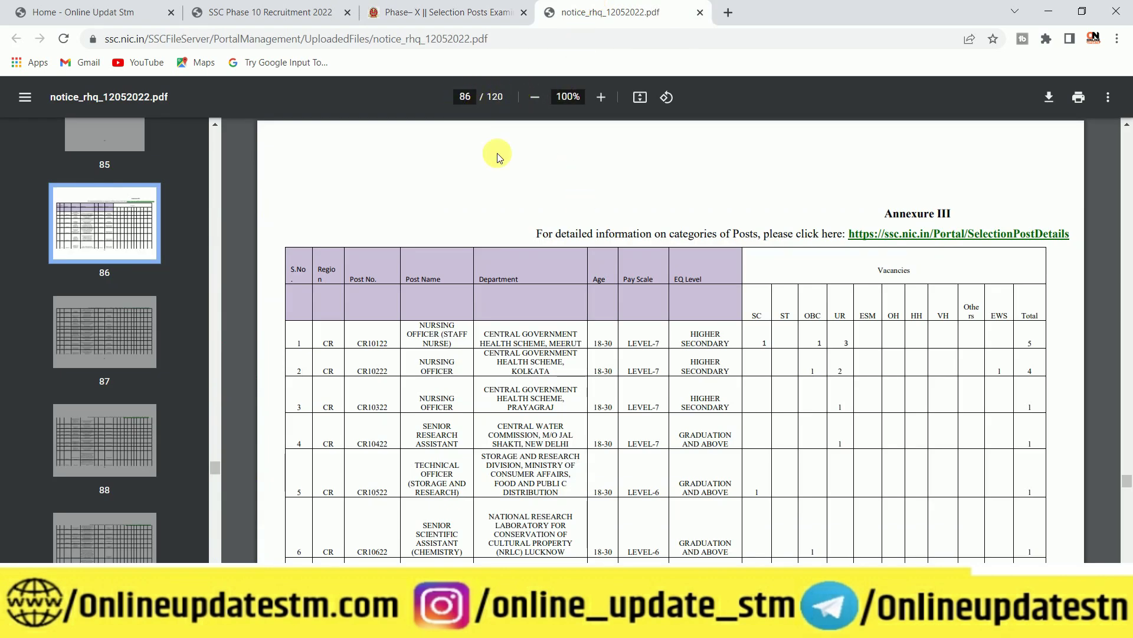
scroll(370, 388, "down", 9)
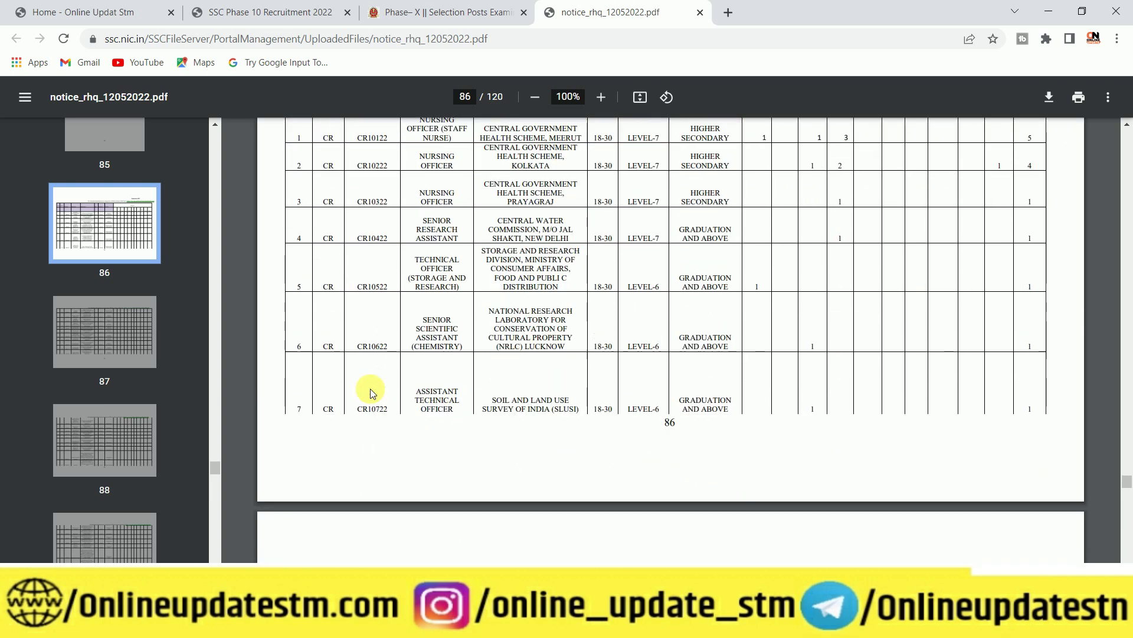
scroll(370, 388, "down", 18)
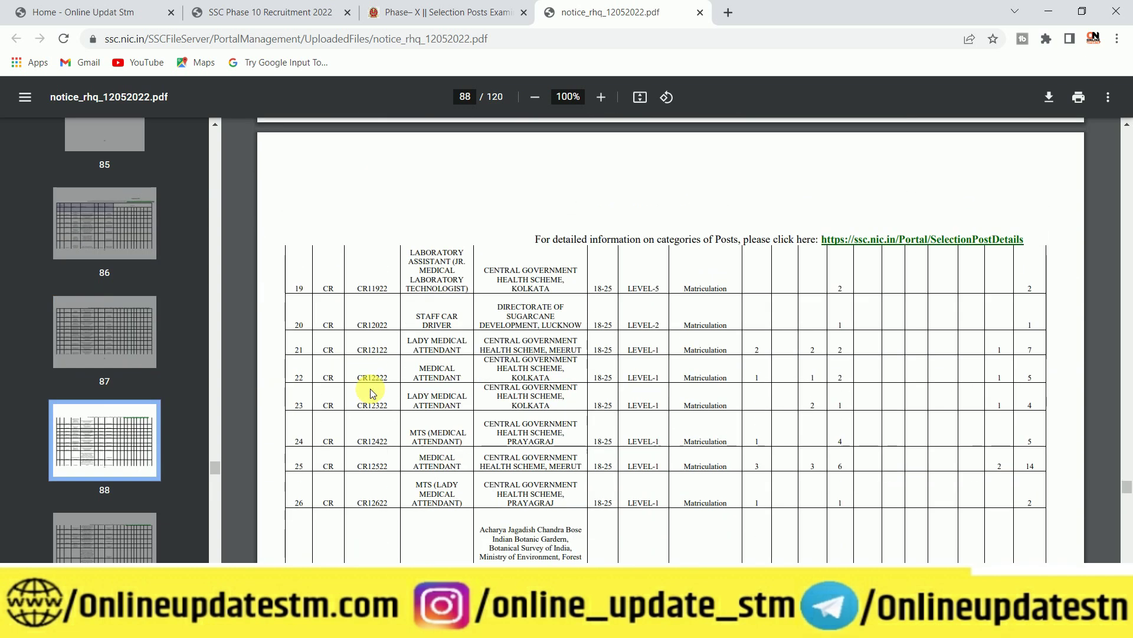
scroll(370, 389, "down", 4)
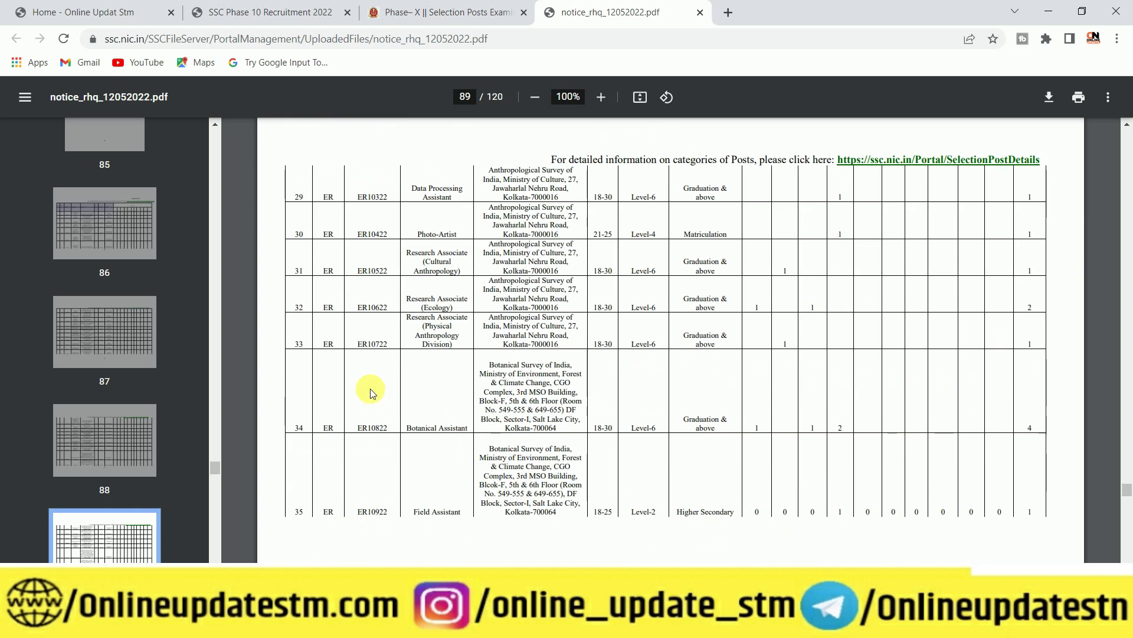
scroll(371, 388, "down", 2)
scroll(370, 388, "up", 9)
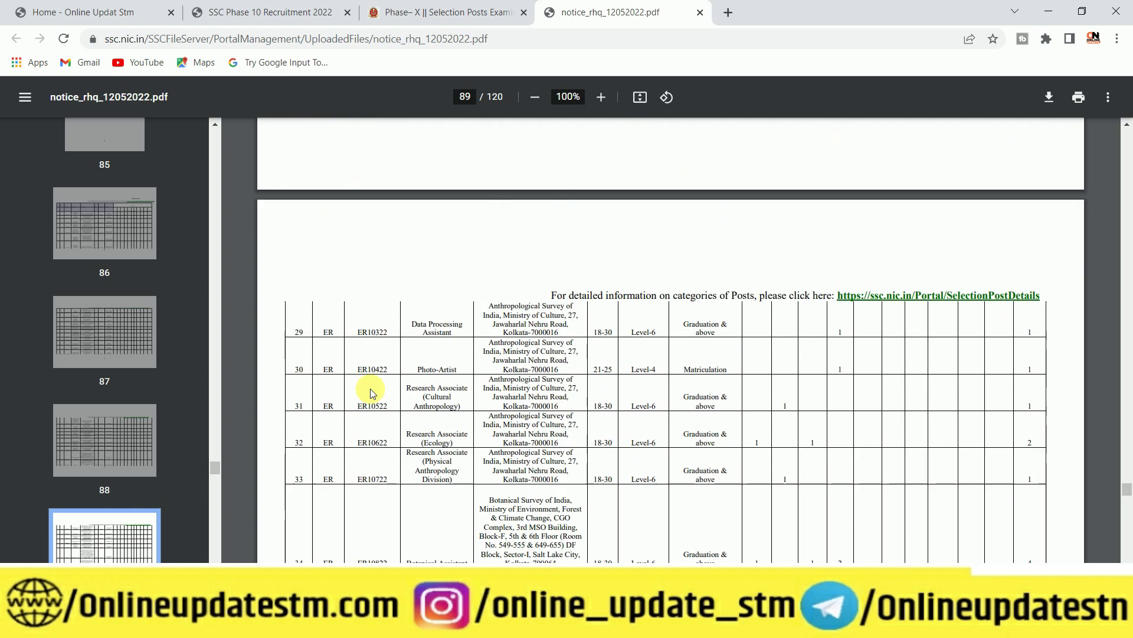
scroll(377, 382, "up", 8)
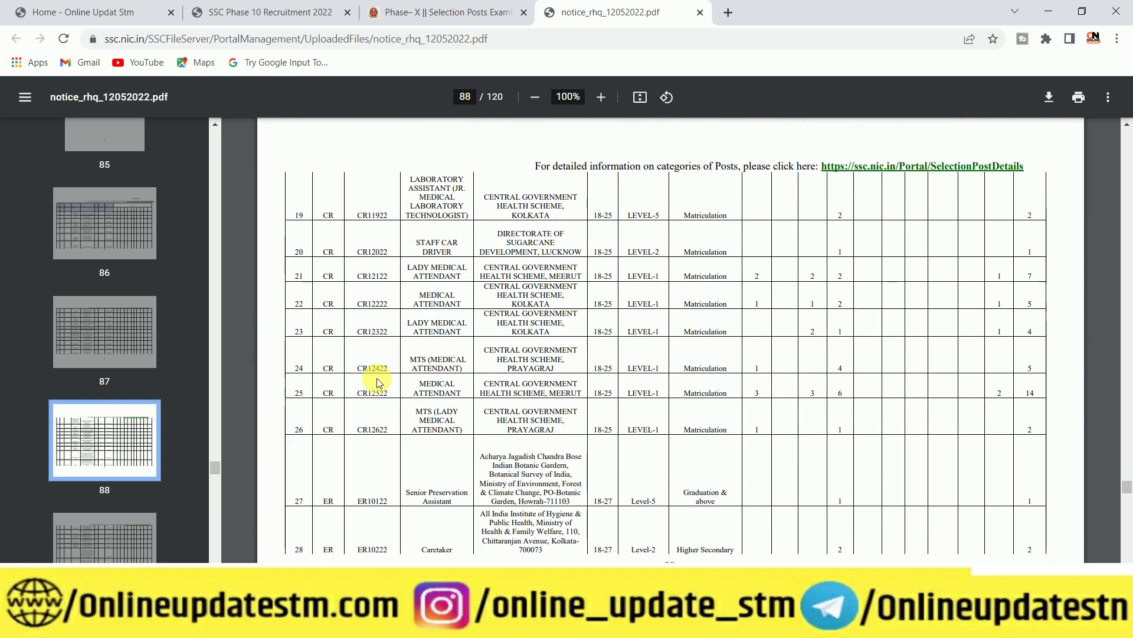
scroll(383, 377, "up", 12)
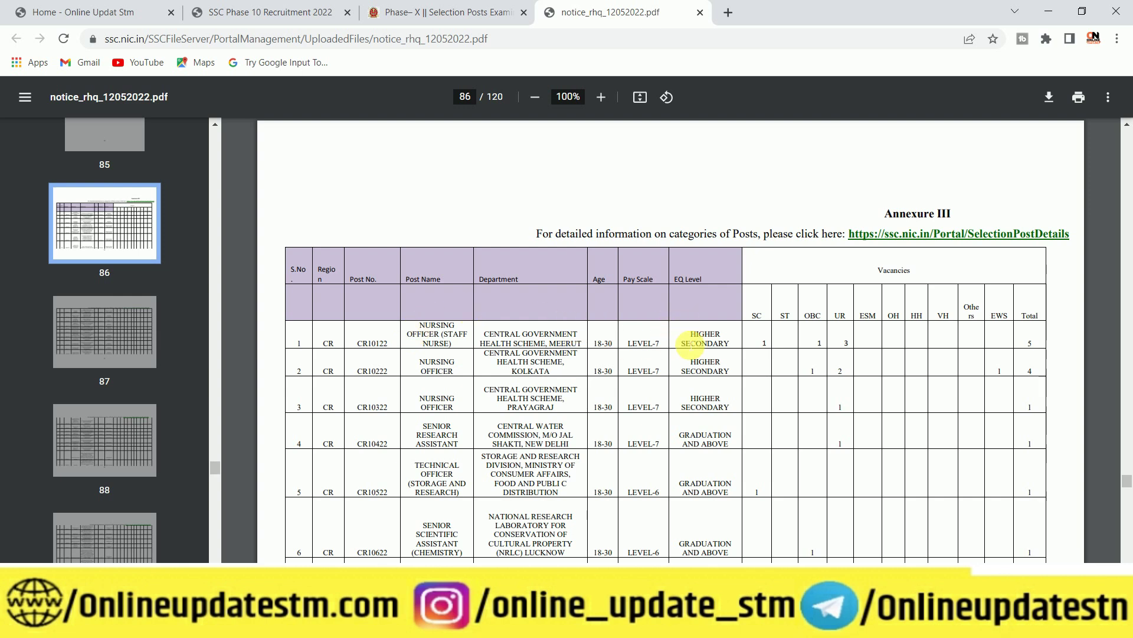
Check the required education level and post number of the first Nursing Officer post in the Annexure III table.
left_click_drag(684, 332, 731, 346)
left_click(756, 315)
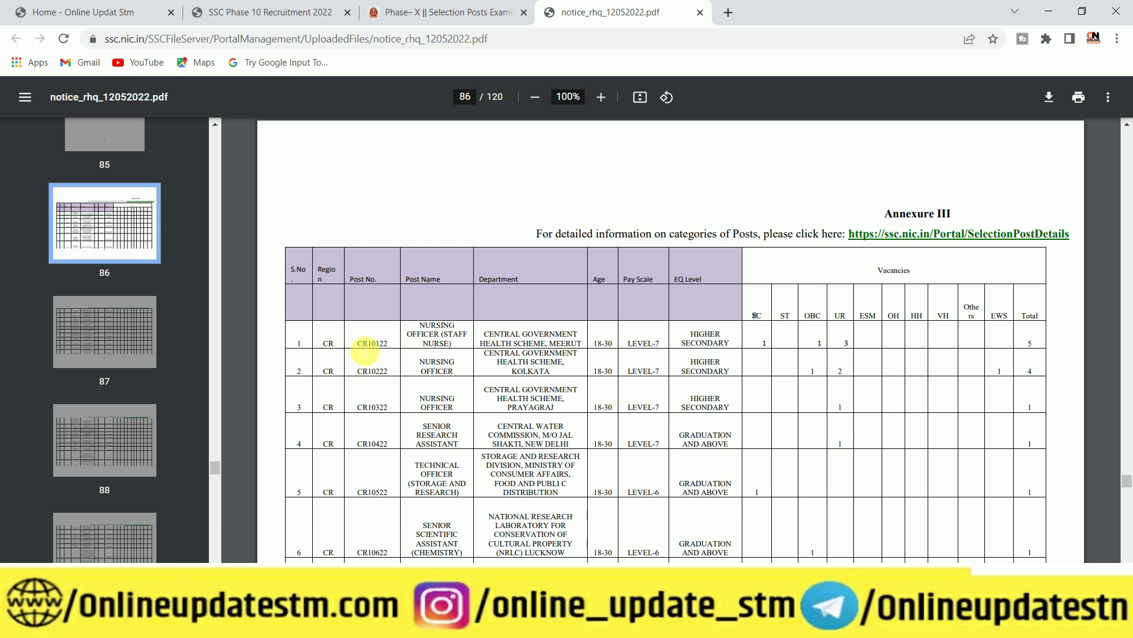
left_click_drag(356, 344, 379, 343)
left_click(378, 344)
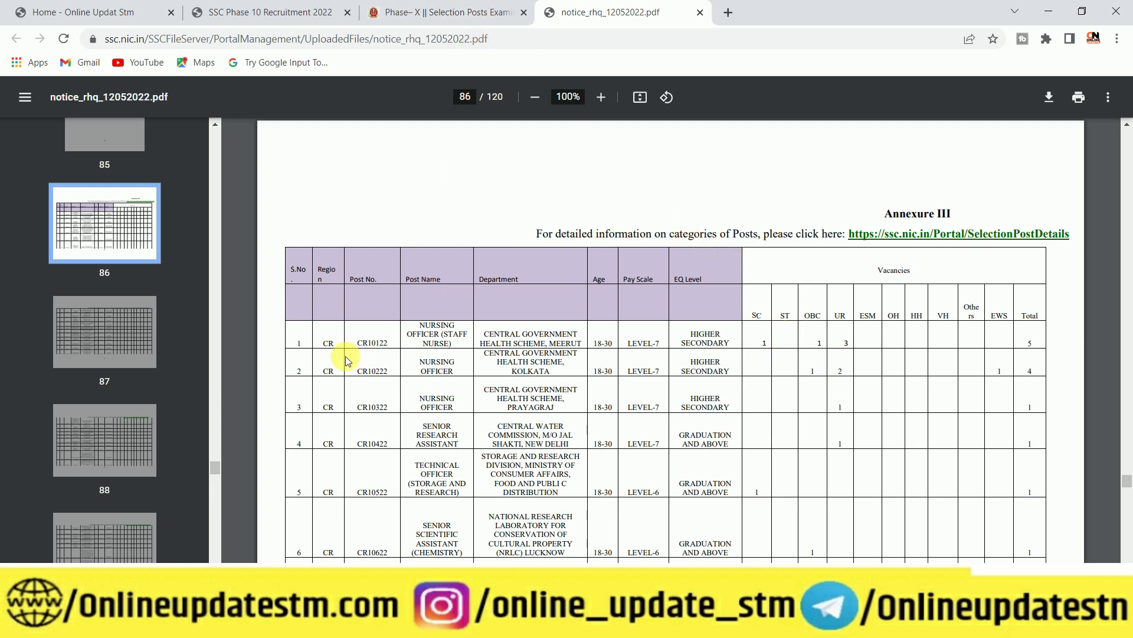
left_click_drag(355, 343, 387, 345)
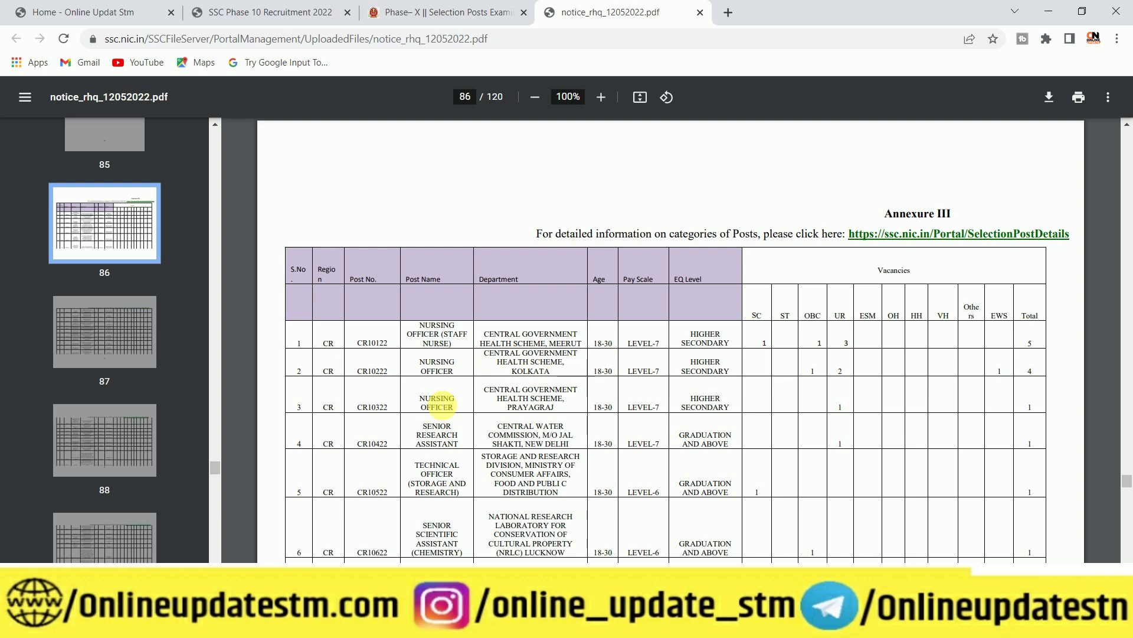
scroll(380, 405, "down", 1)
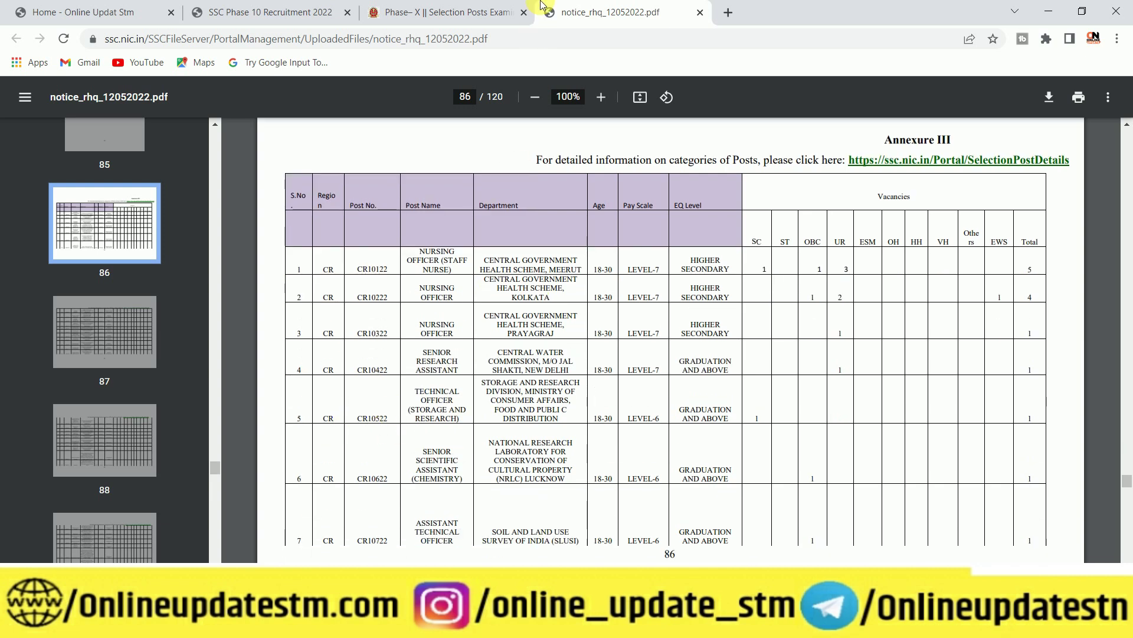
Return to the application form and set the post code to CR11522.
left_click(489, 6)
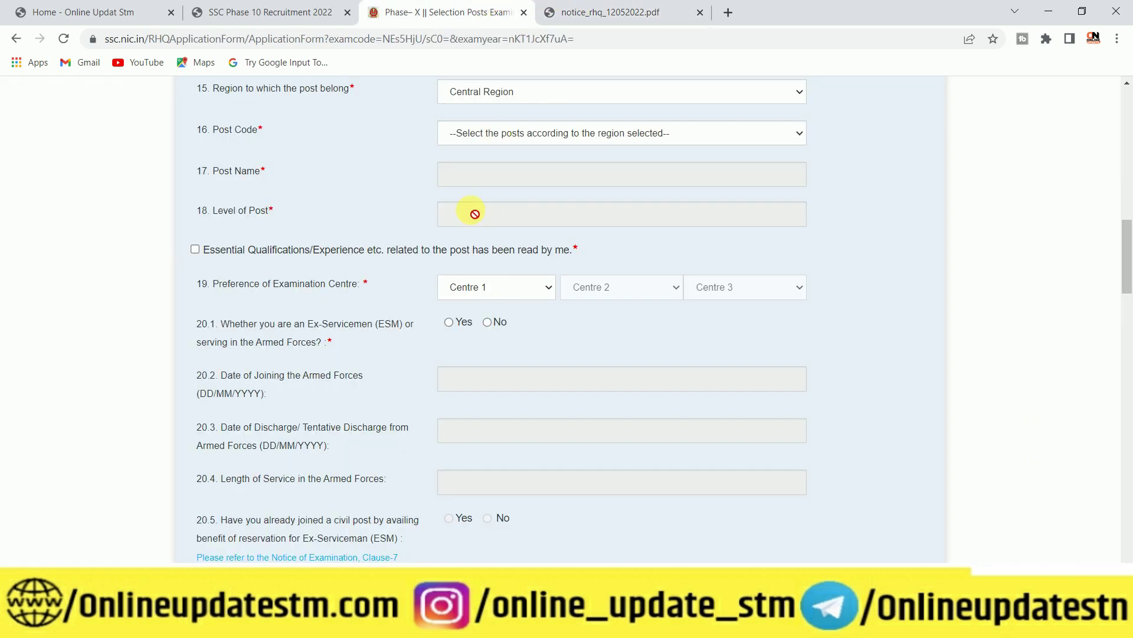
left_click(487, 129)
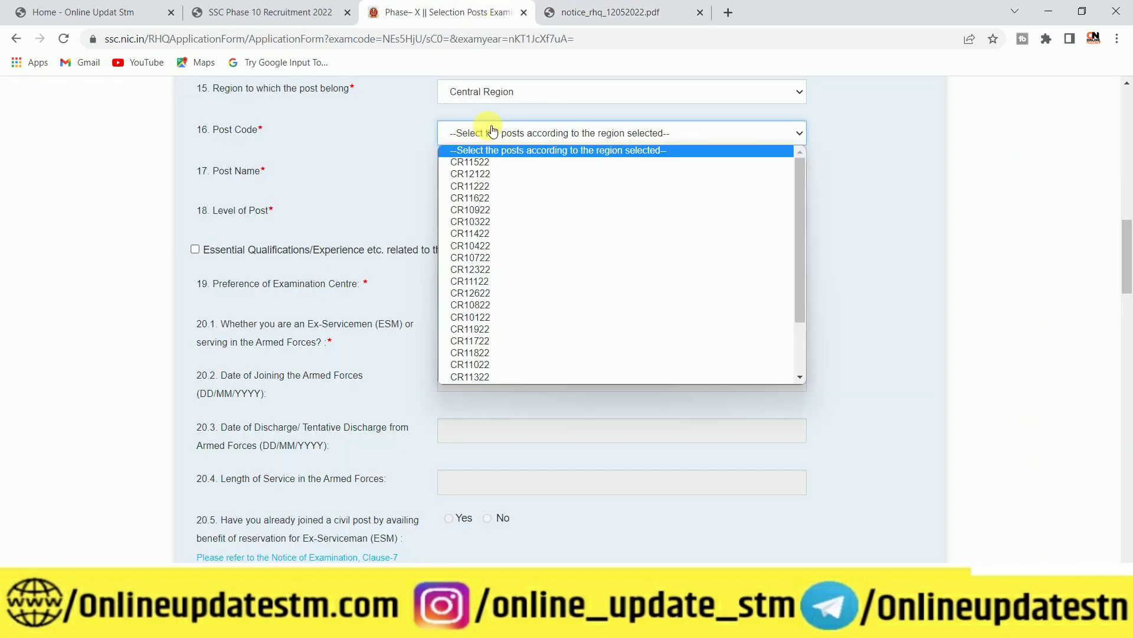
left_click(485, 167)
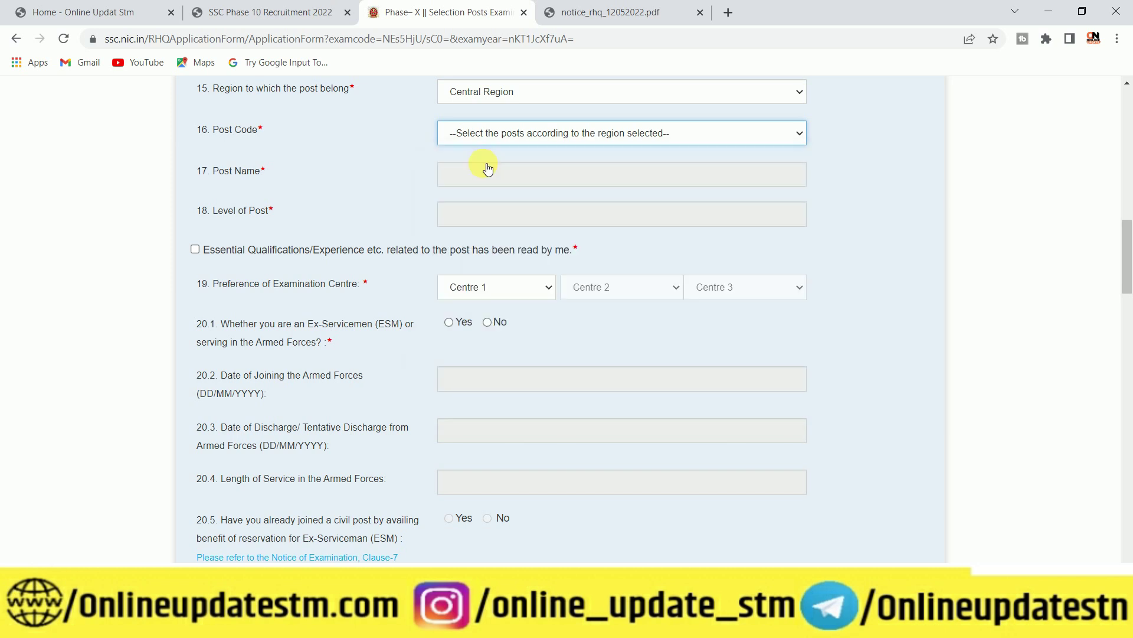
Go back to the PDF notice and look through the Central Region posts on pages 86 and 87 of the Annexure III table.
left_click(588, 16)
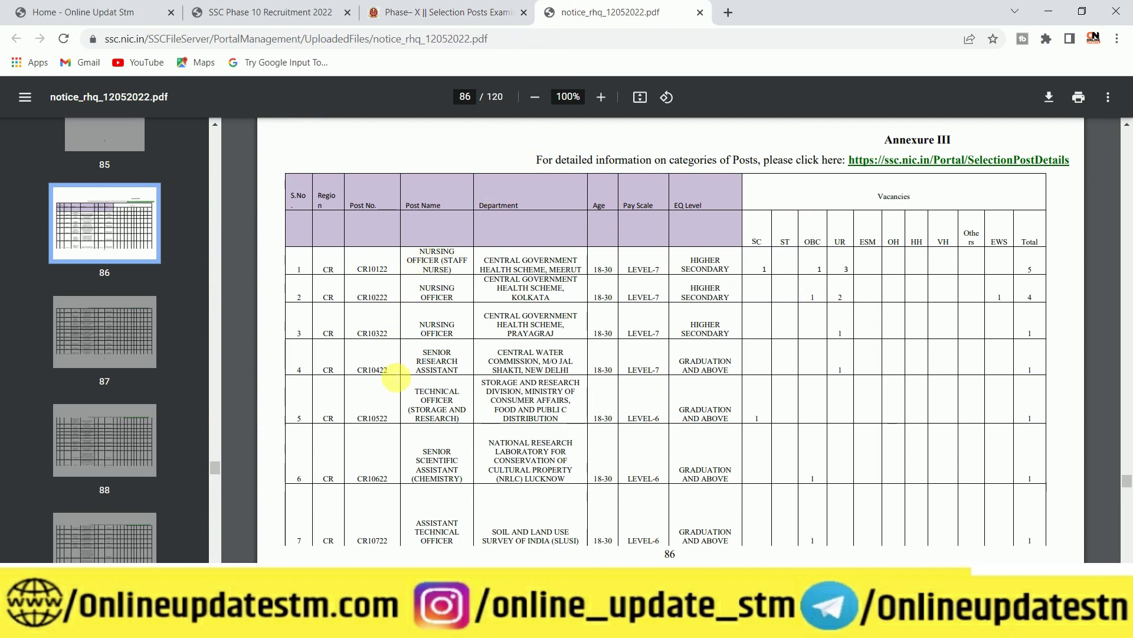
scroll(395, 378, "down", 1)
scroll(395, 378, "down", 4)
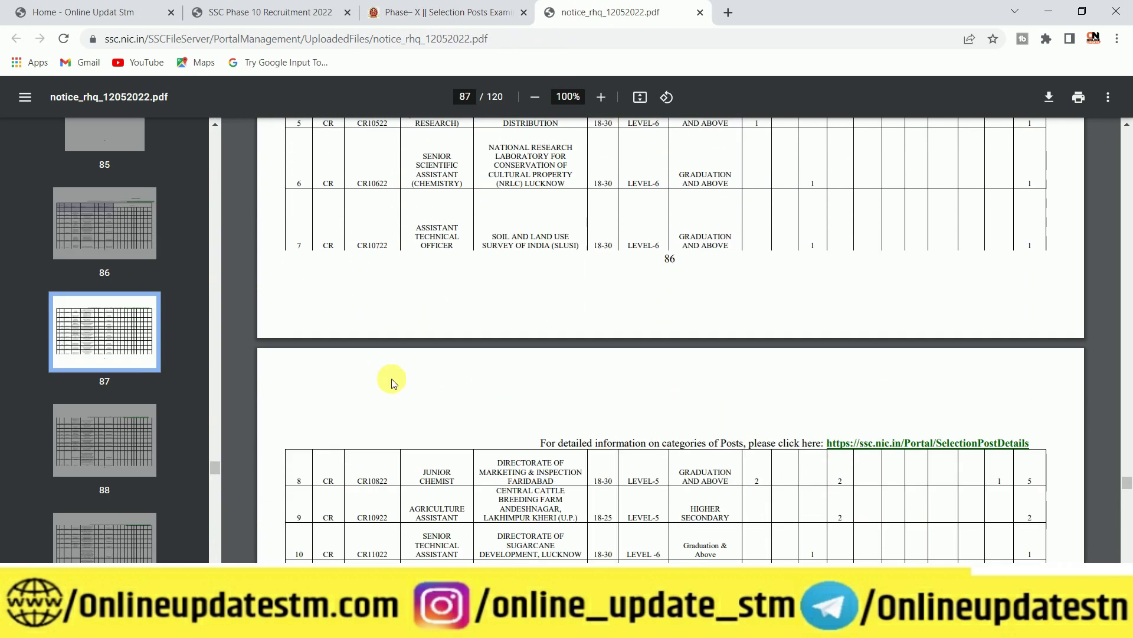
scroll(392, 378, "down", 9)
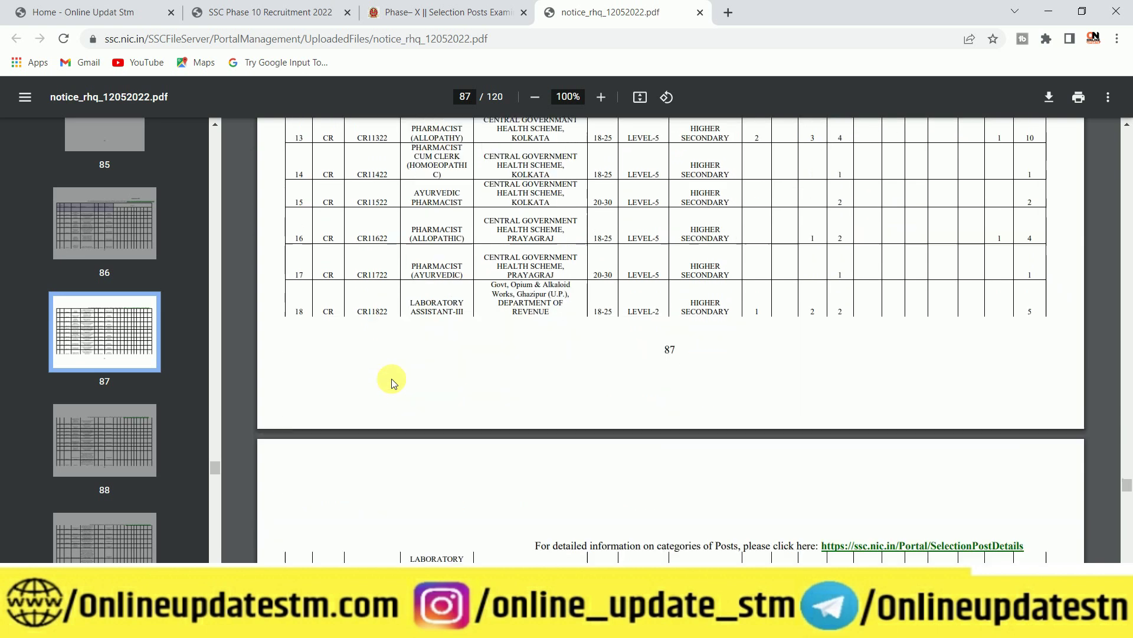
scroll(392, 383, "down", 3)
scroll(391, 382, "up", 6)
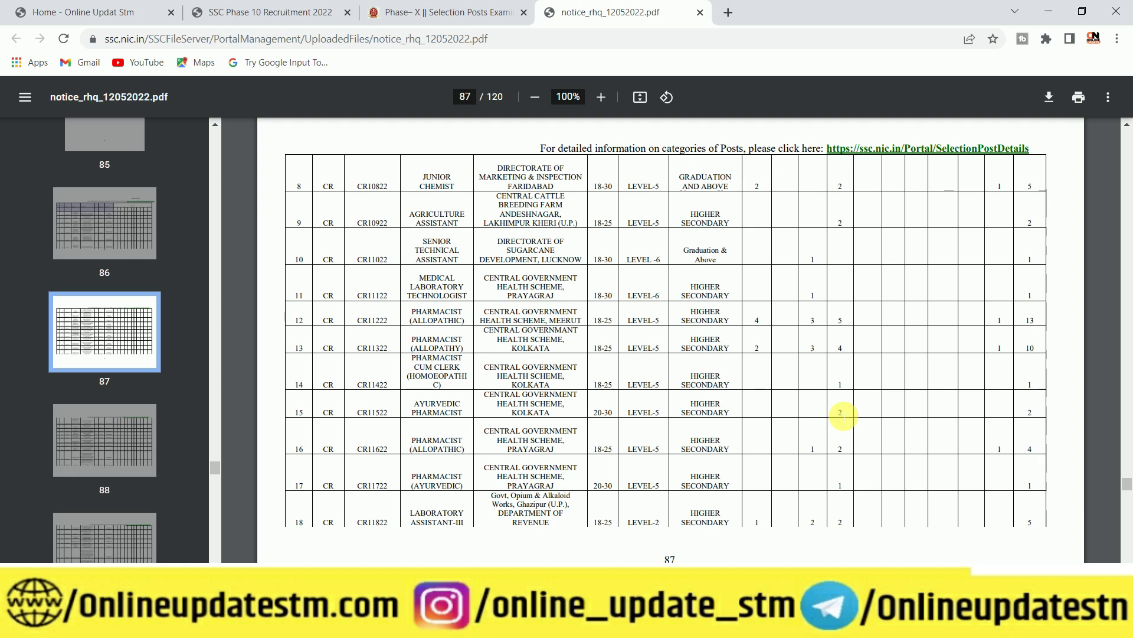
scroll(842, 415, "up", 10)
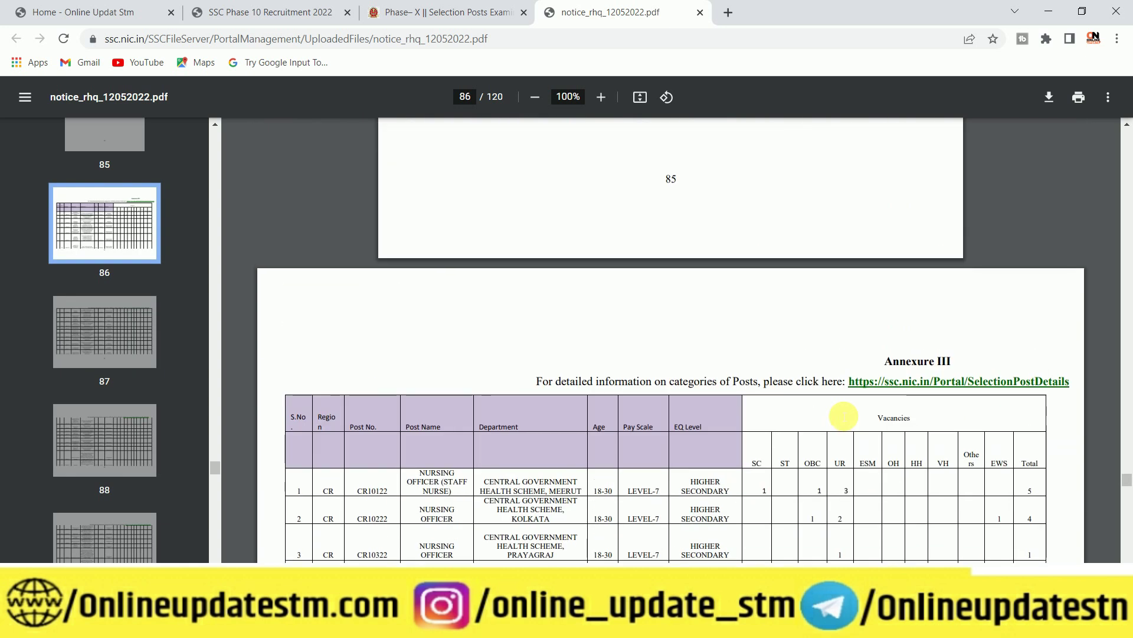
scroll(842, 451, "down", 10)
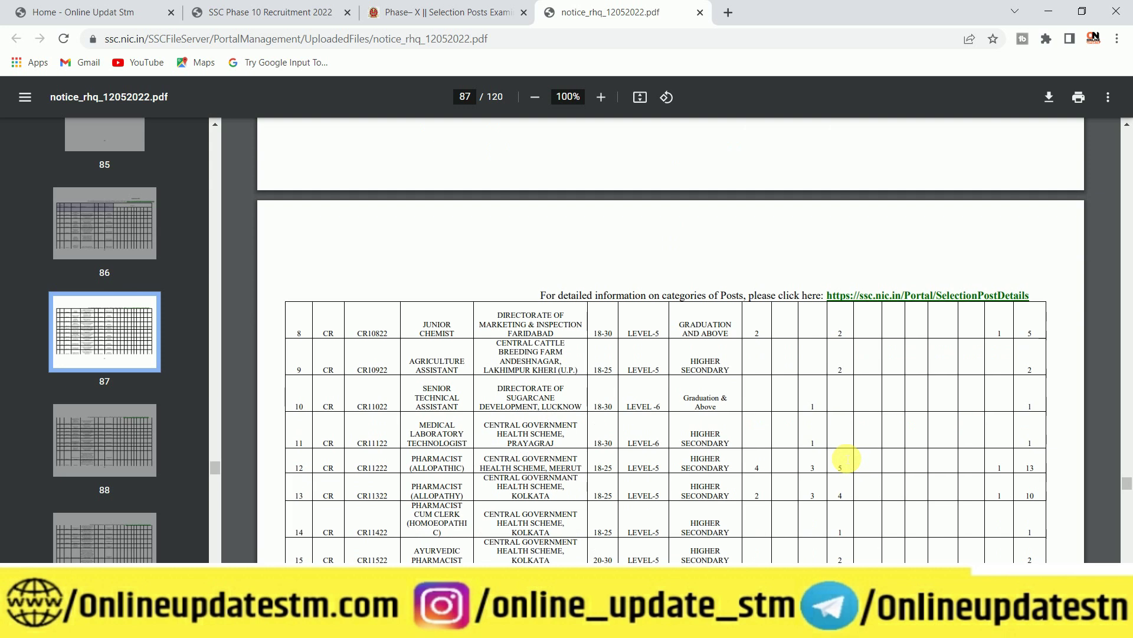
scroll(847, 459, "down", 1)
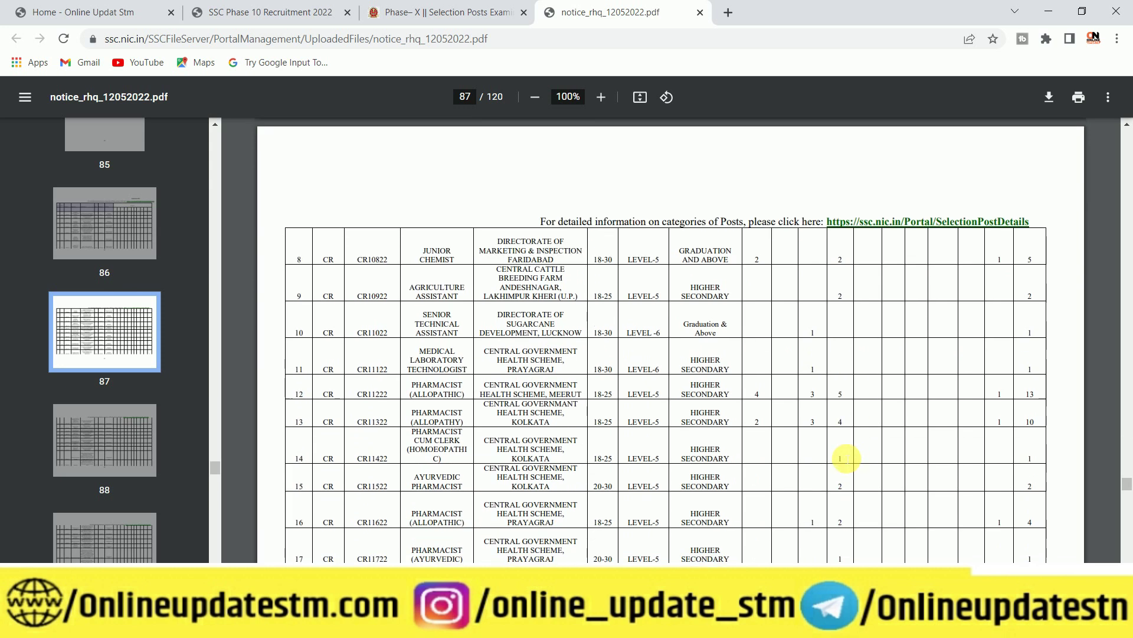
Compare the post codes offered in the application form with the post numbers on page 87 of the notice.
left_click(478, 5)
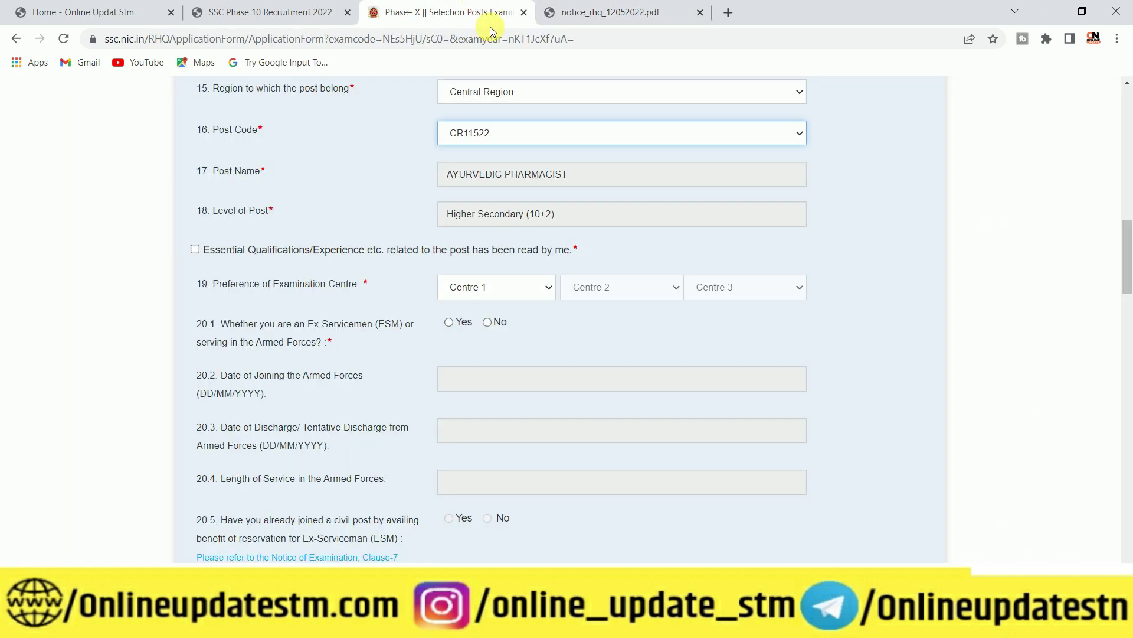
left_click(496, 137)
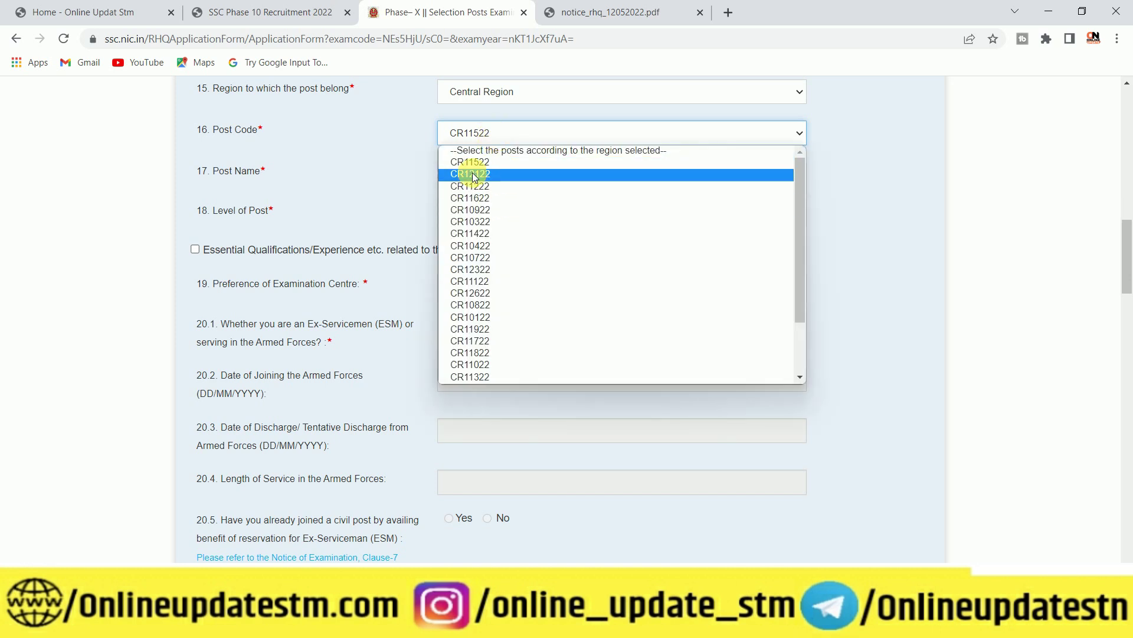
left_click(611, 12)
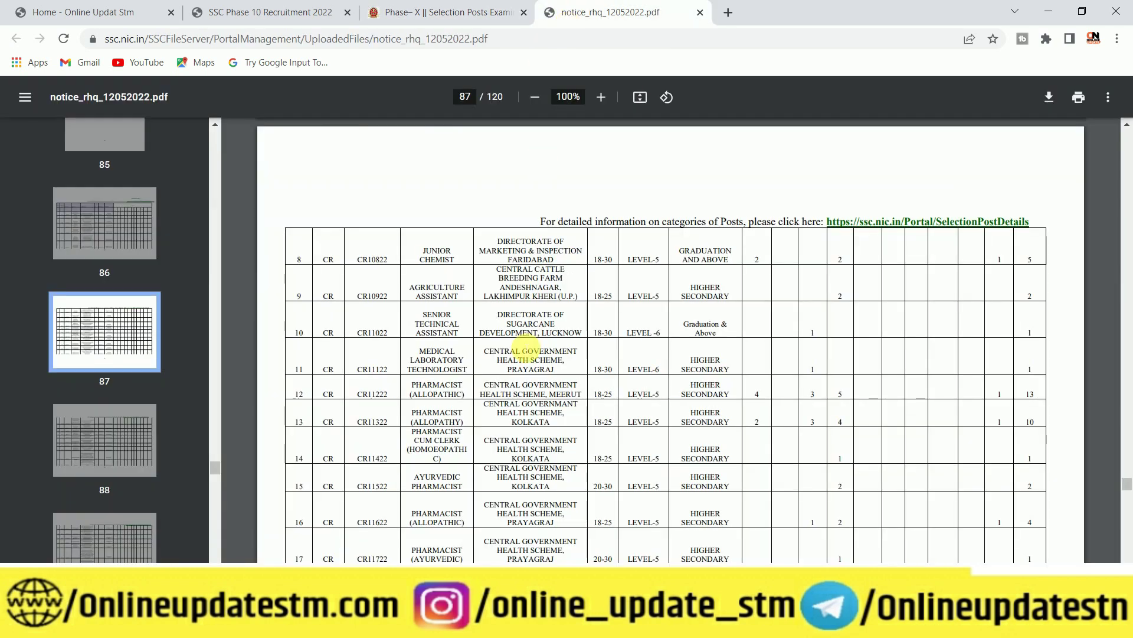
scroll(394, 413, "down", 1)
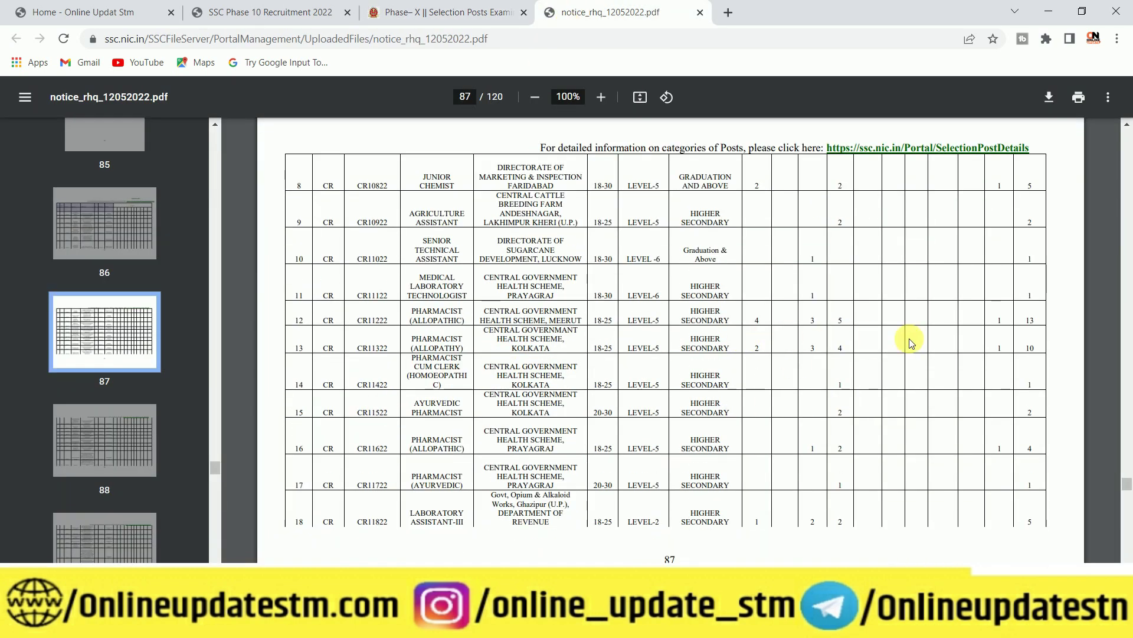
left_click(421, 12)
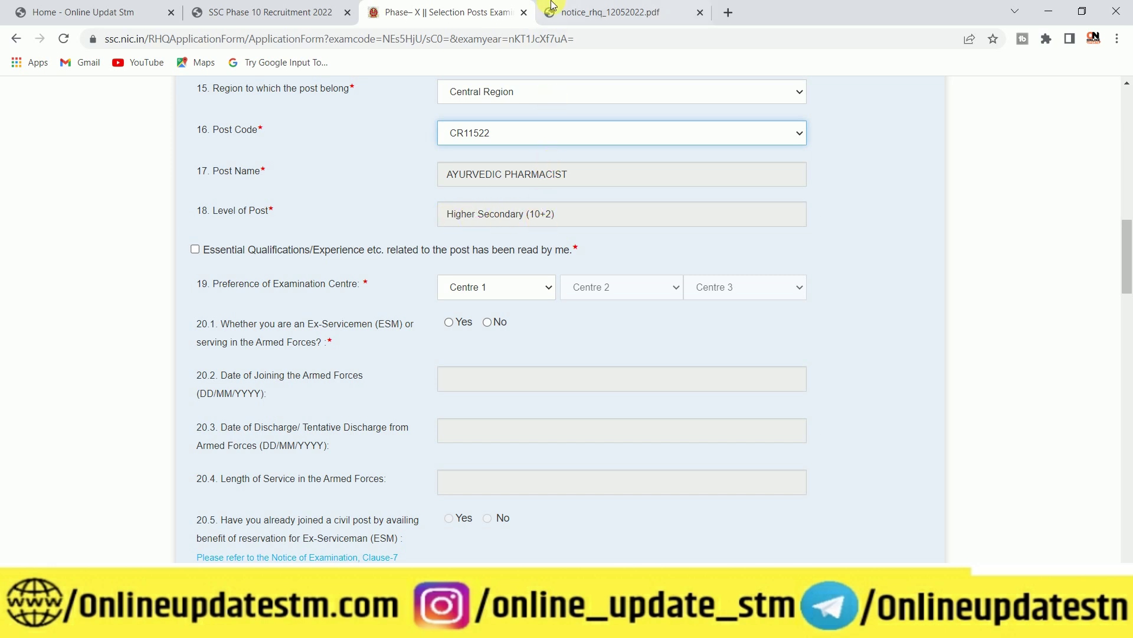
Check the required education levels of the Central Region posts on pages 87 and 88 of the notice, including the Matriculation posts.
left_click(569, 12)
scroll(784, 369, "down", 5)
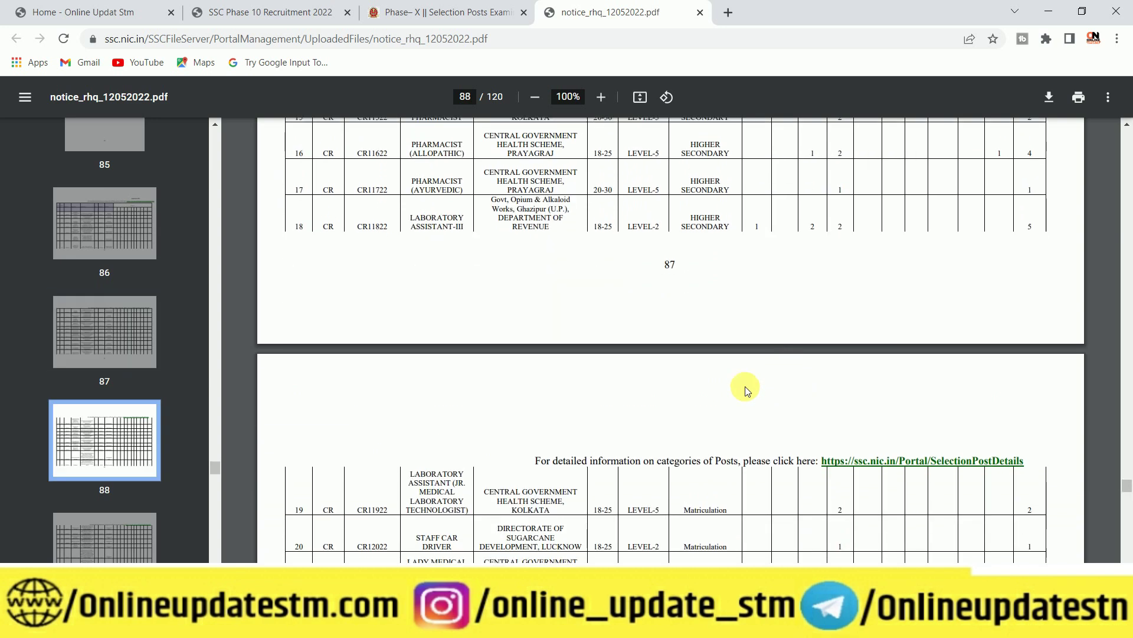
scroll(747, 390, "up", 2)
scroll(746, 384, "up", 2)
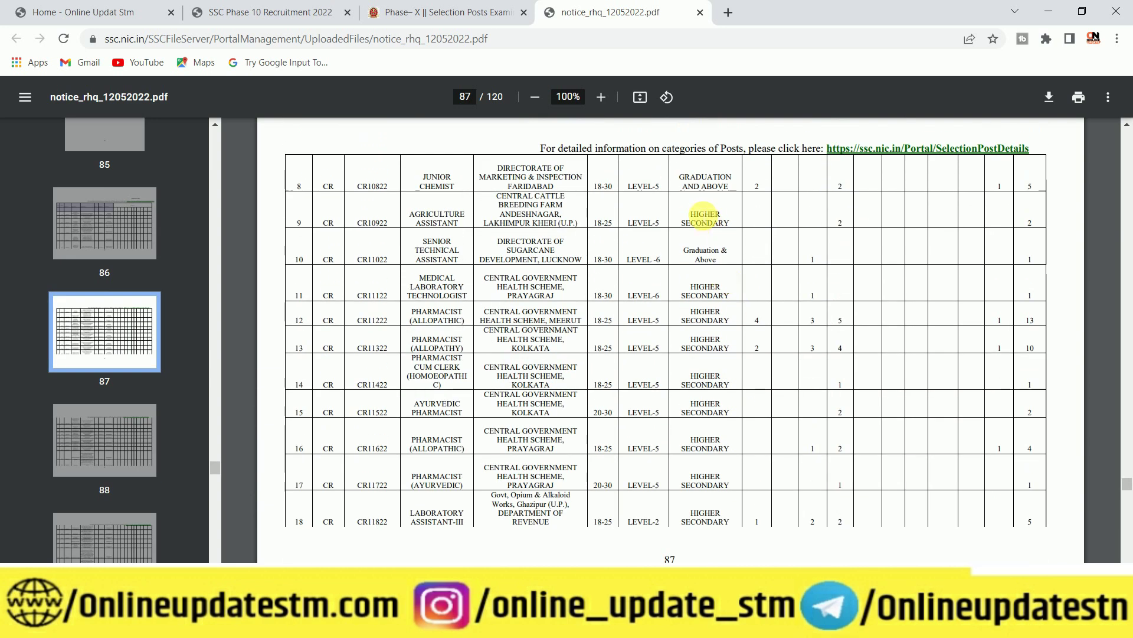
scroll(718, 298, "down", 1)
scroll(713, 413, "down", 6)
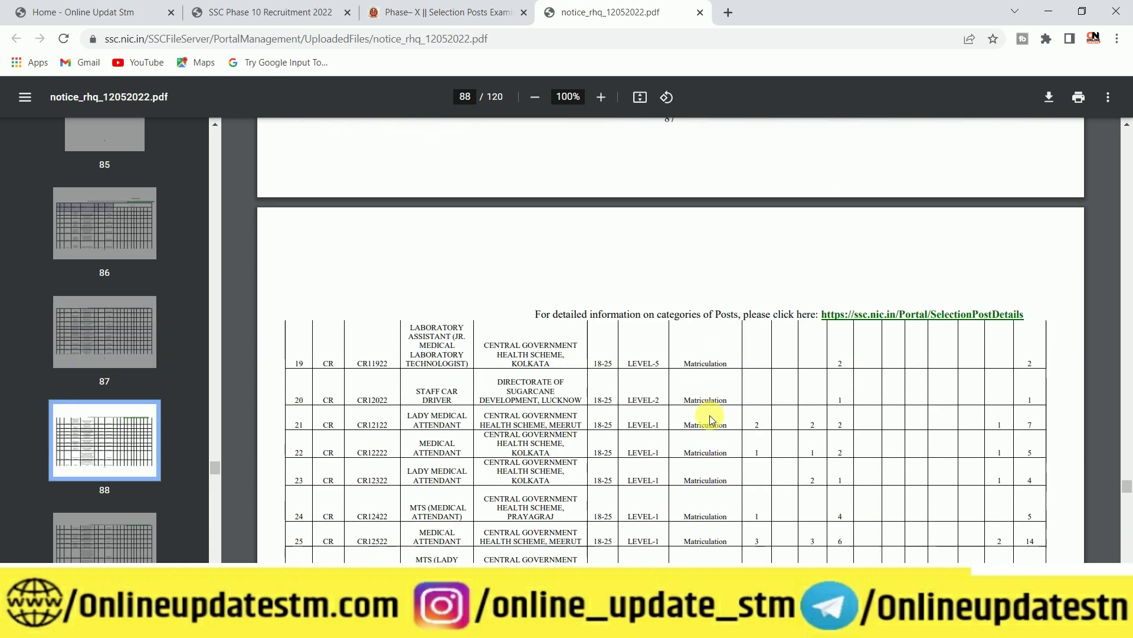
double_click(683, 362)
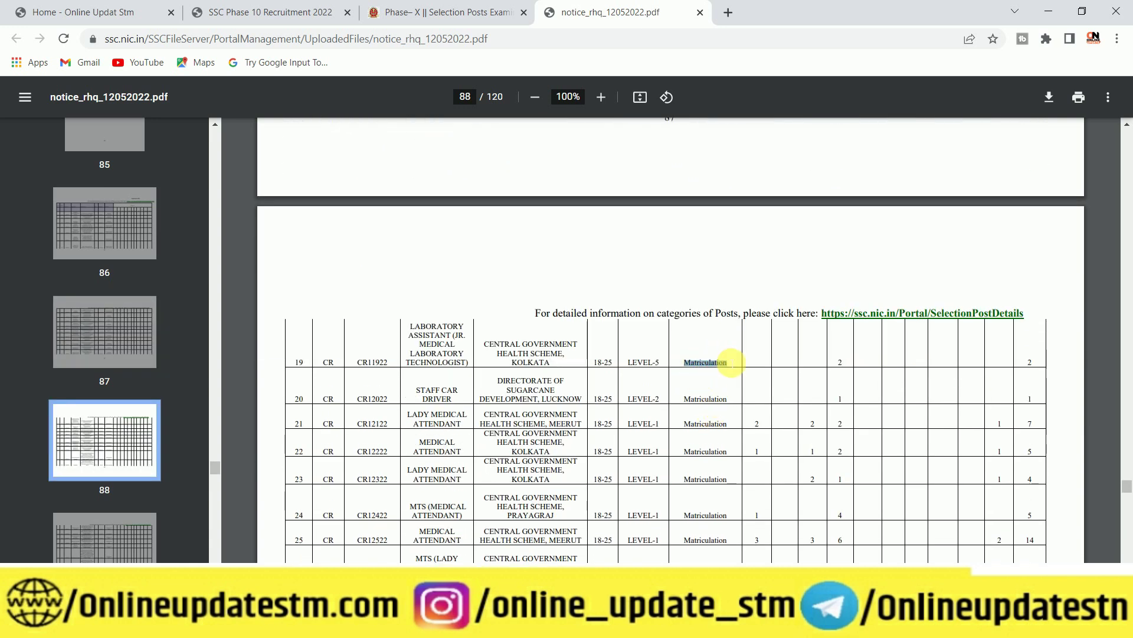
left_click(724, 364)
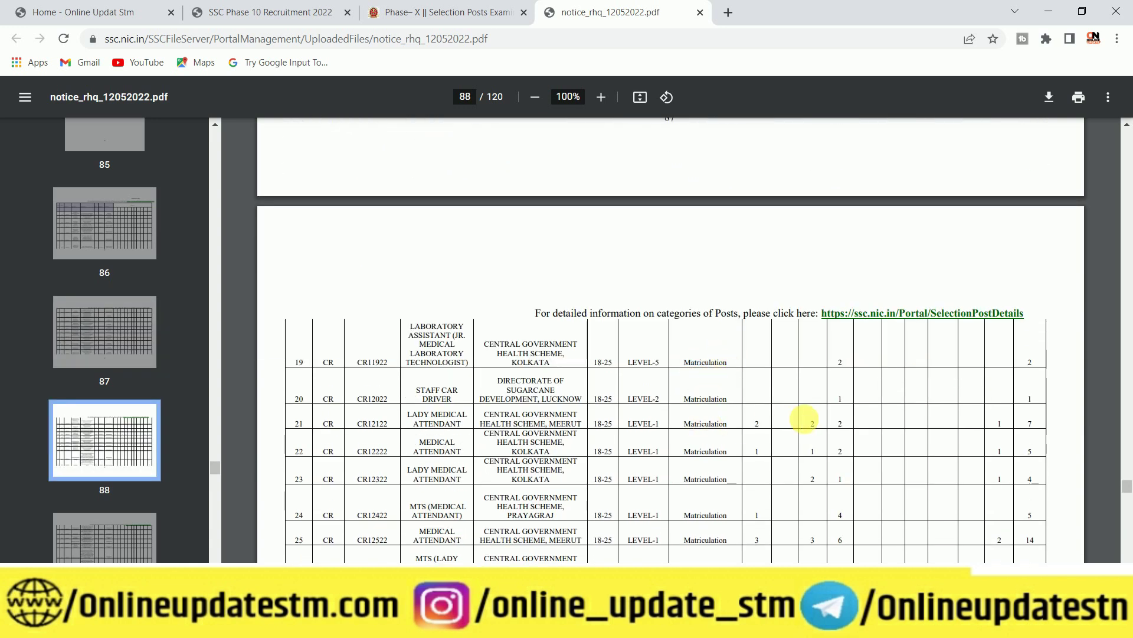
double_click(686, 426)
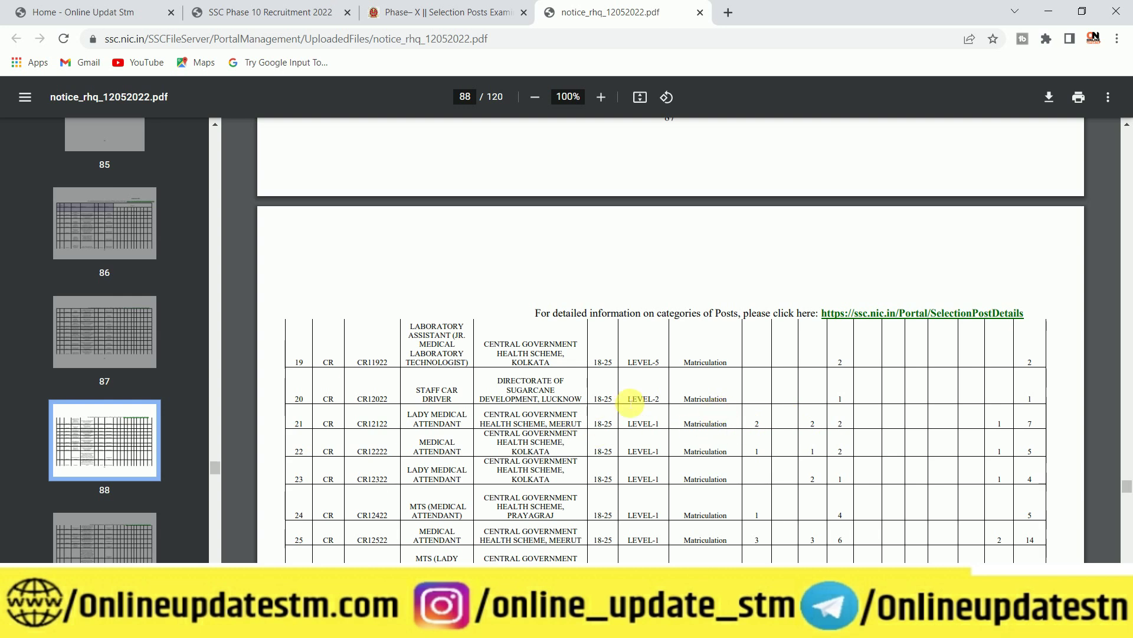
key("ctrl+shift+Tab")
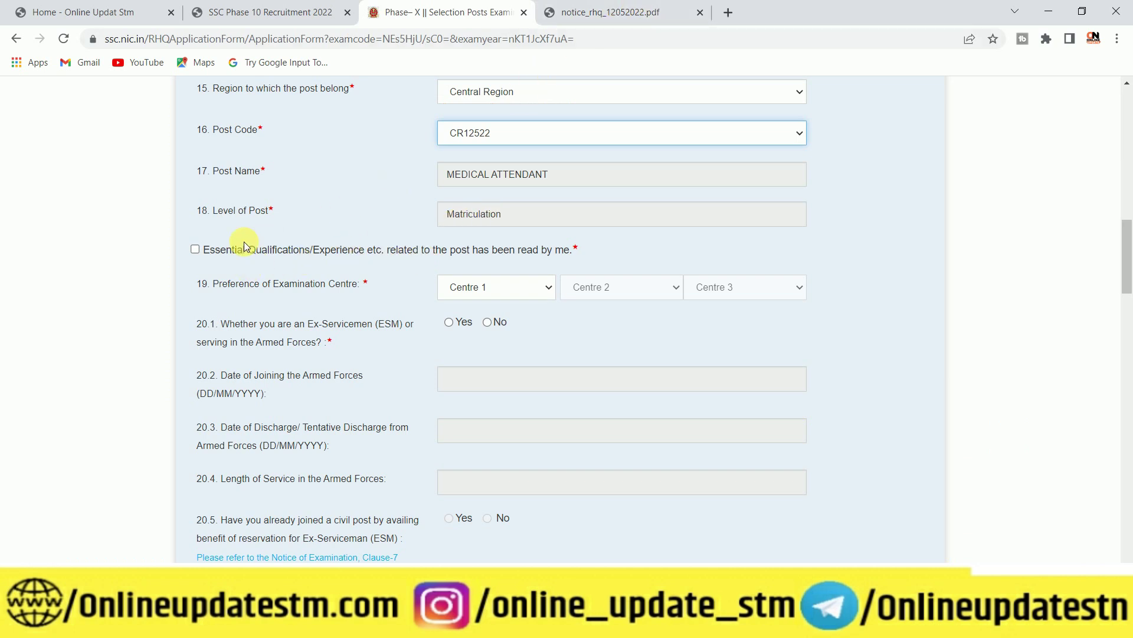
left_click(197, 251)
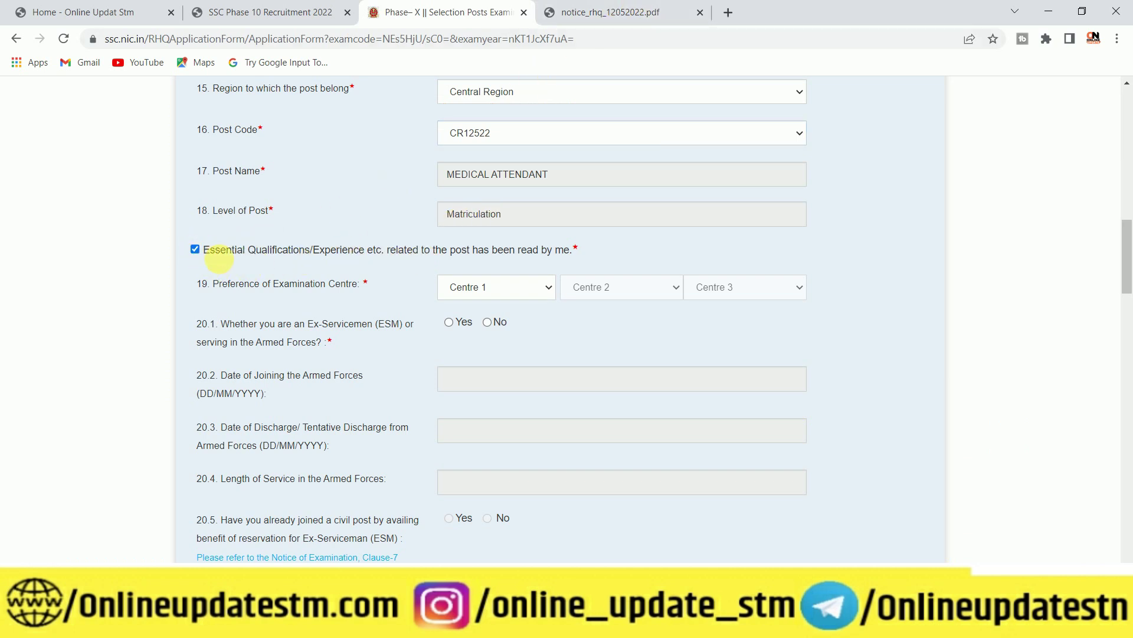
Set the examination centre preferences to CR-Muzaffarpur(3205), CR-Patna(3206) and CR-Agra(3001), and answer No to being an Ex-Serviceman or serving in the Armed Forces.
left_click(500, 285)
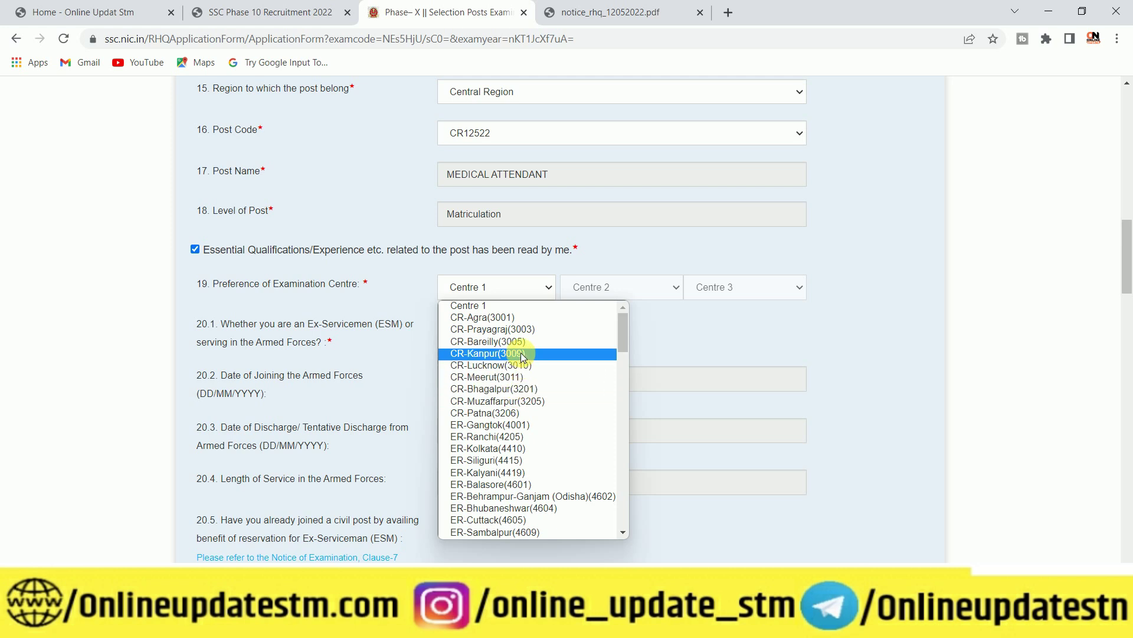
scroll(525, 396, "down", 3)
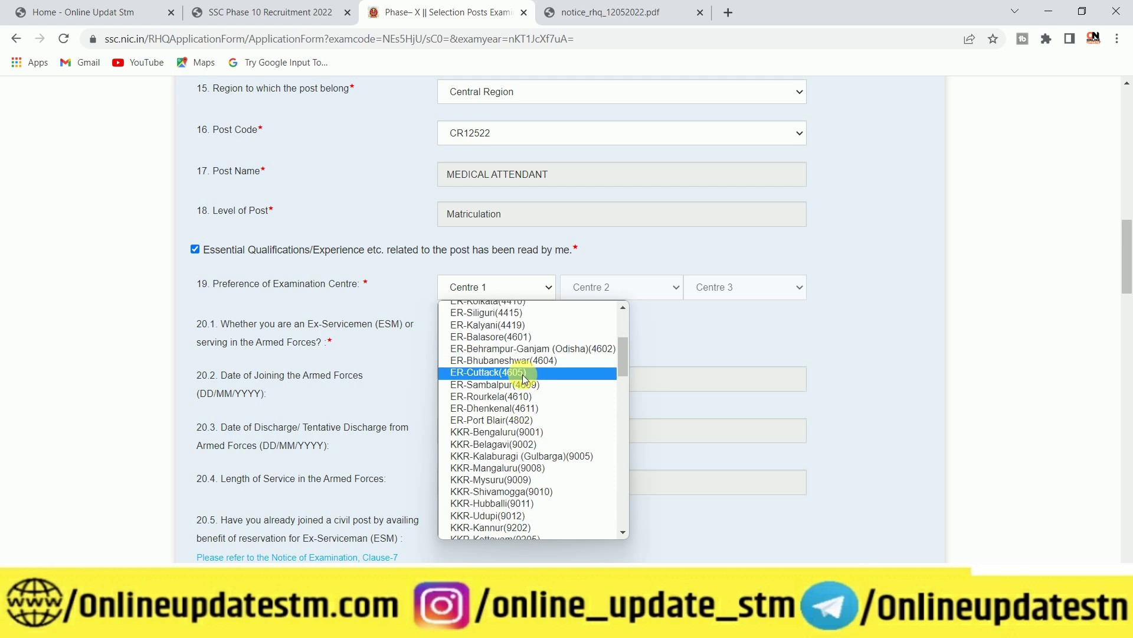
scroll(519, 437, "down", 4)
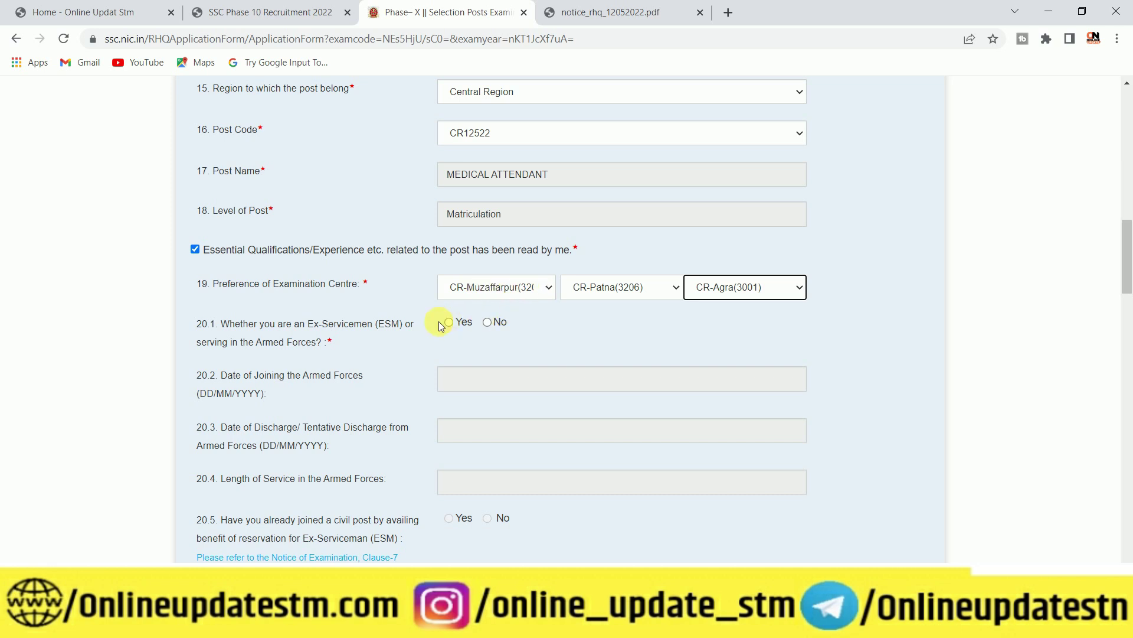
left_click(447, 325)
left_click(453, 325)
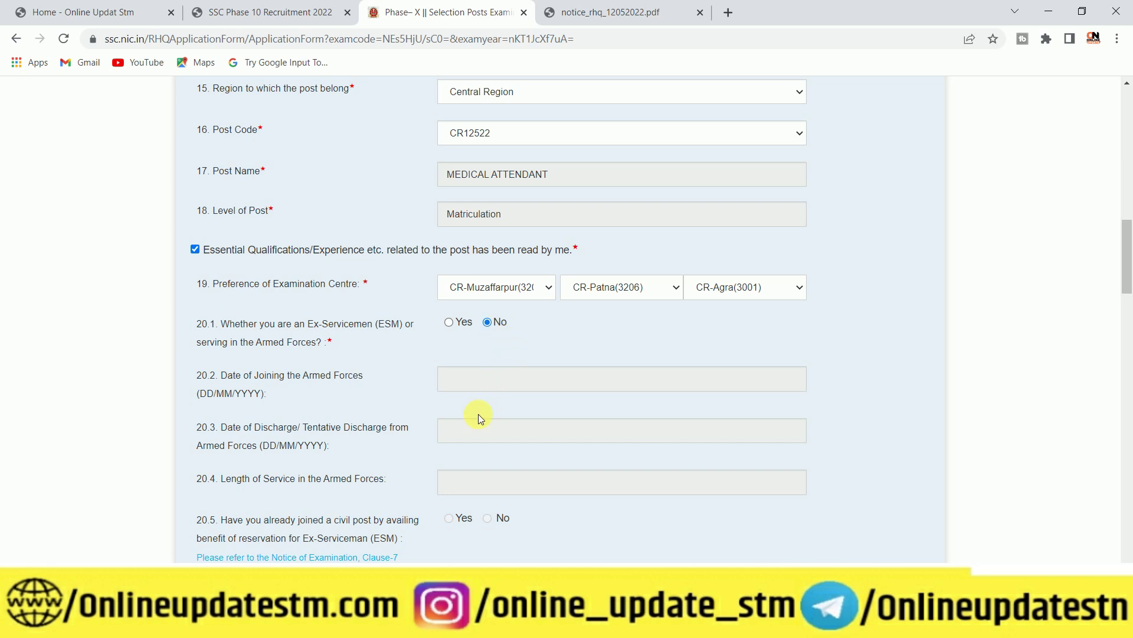
Check the age relaxation codes offered with the Yes answer, and set the age relaxation question 24.1 to No.
scroll(478, 417, "down", 5)
scroll(498, 399, "down", 4)
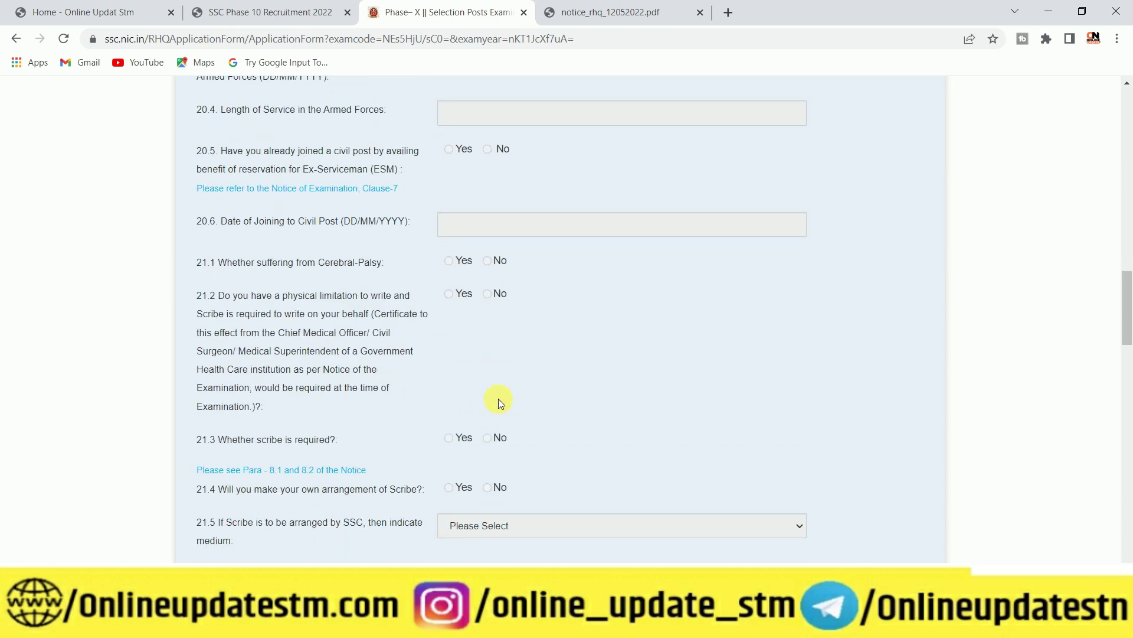
scroll(498, 398, "down", 1)
scroll(498, 399, "down", 3)
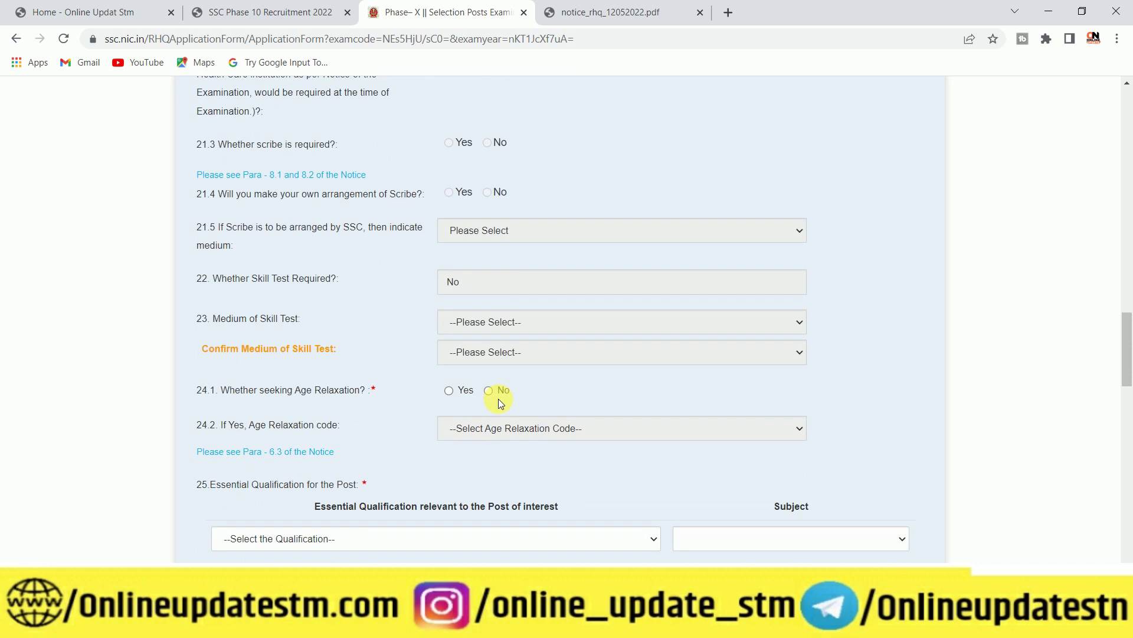
scroll(317, 328, "down", 1)
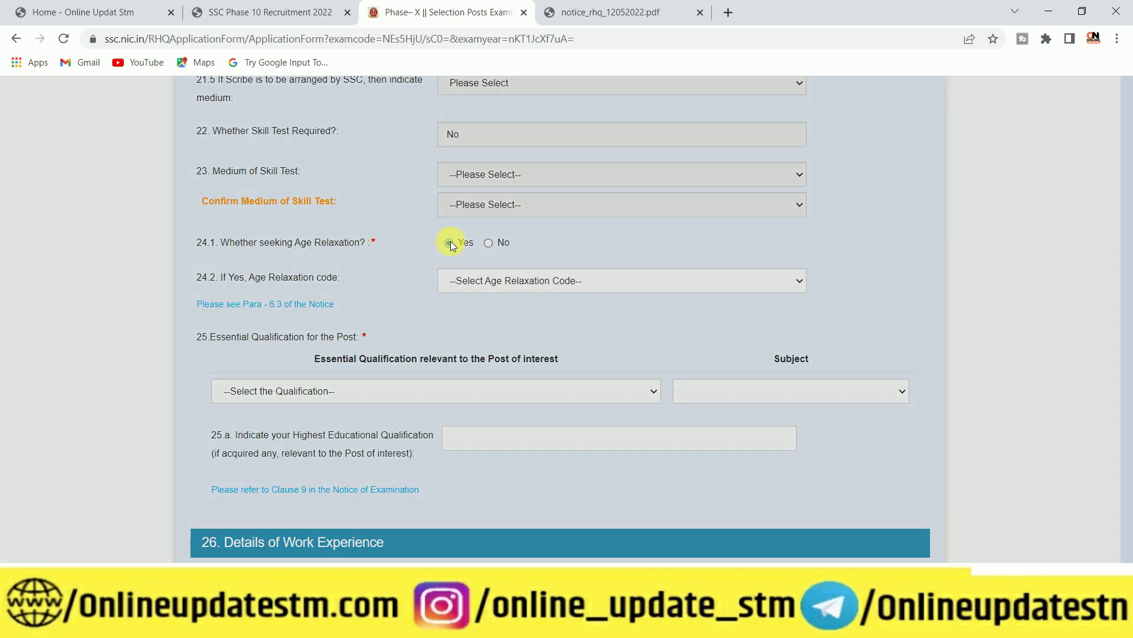
left_click(450, 243)
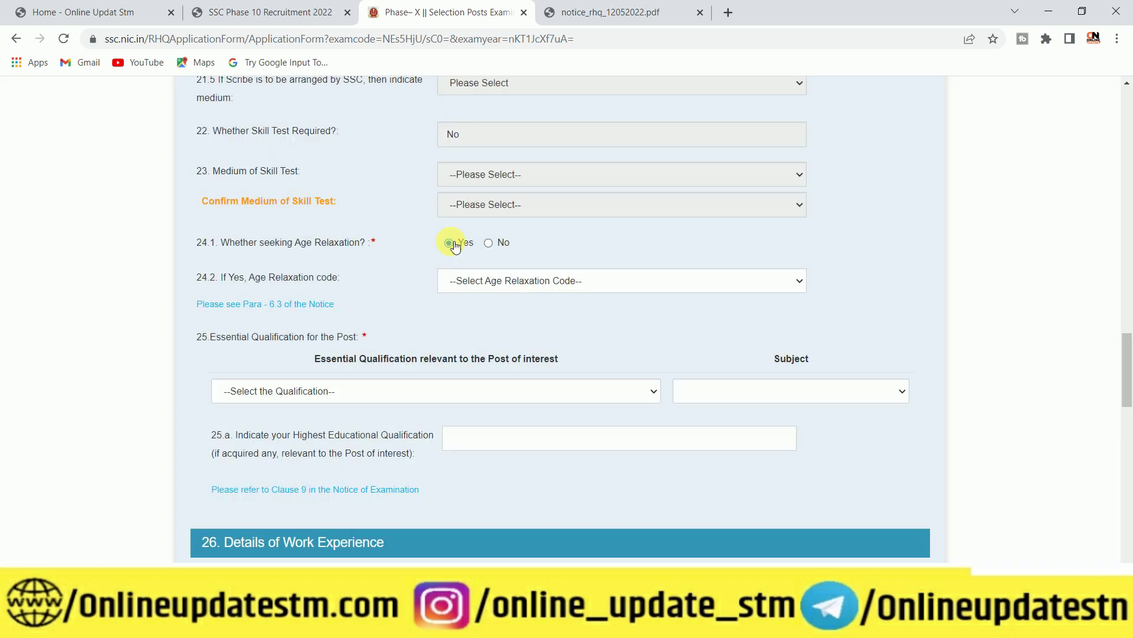
left_click(494, 283)
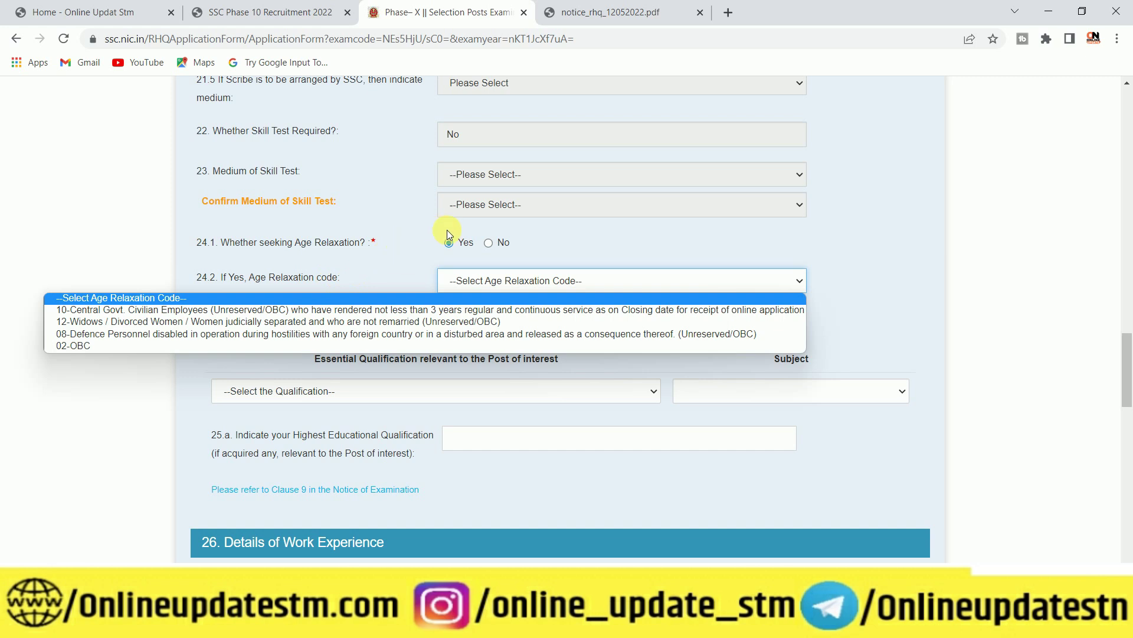
left_click(487, 244)
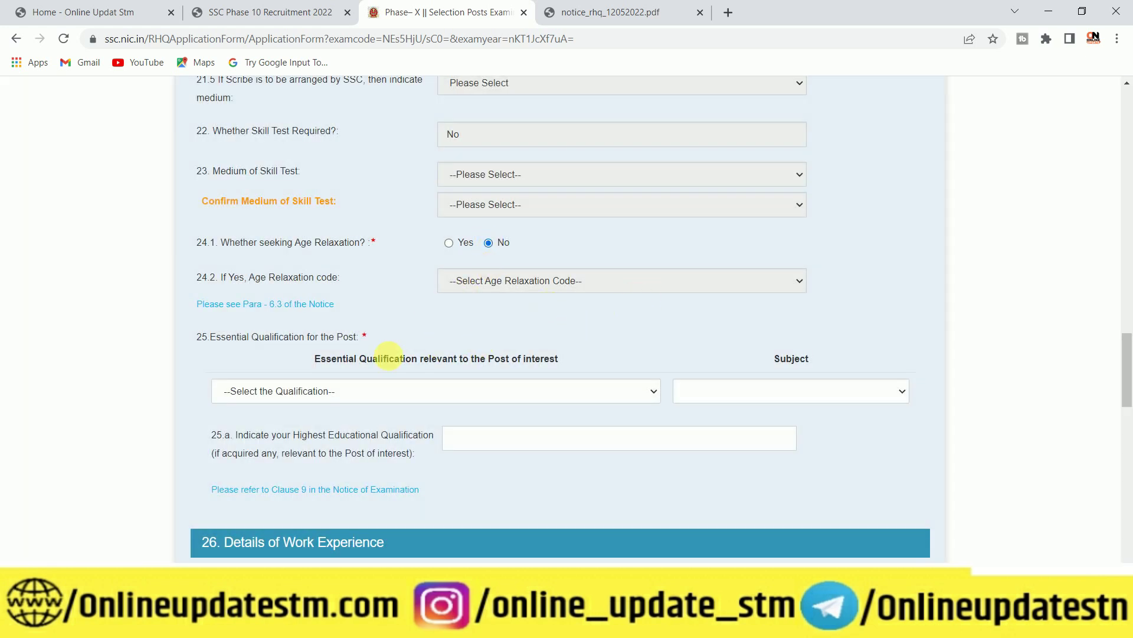
Set the essential qualification for the post to 10th pass from a recognized Board with a Certificate in First Aid.
left_click(335, 393)
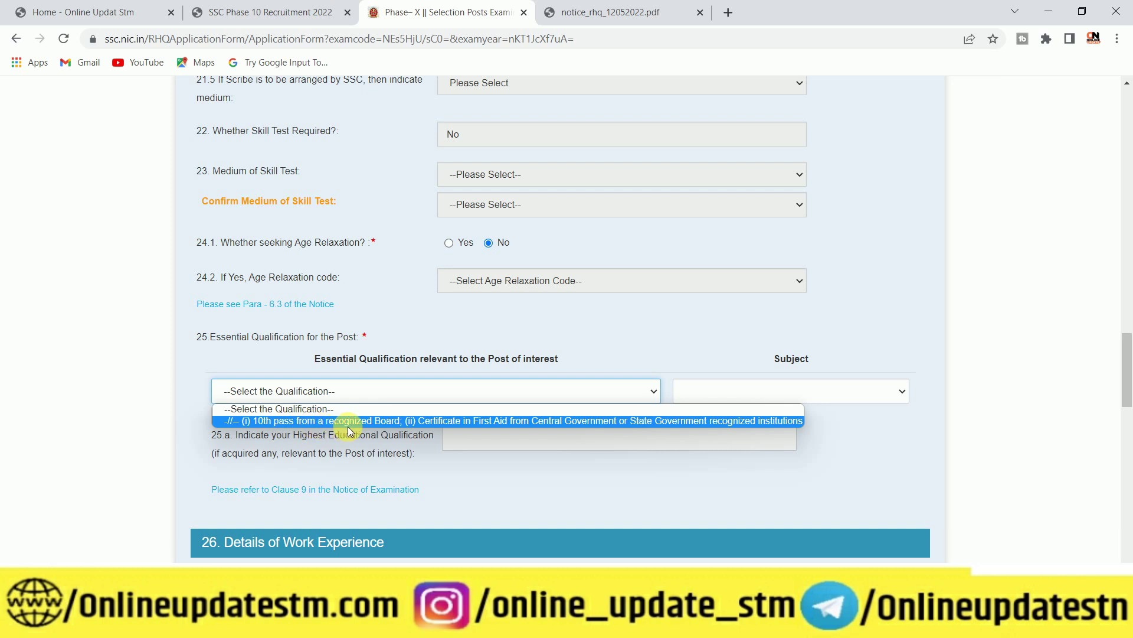
left_click(400, 425)
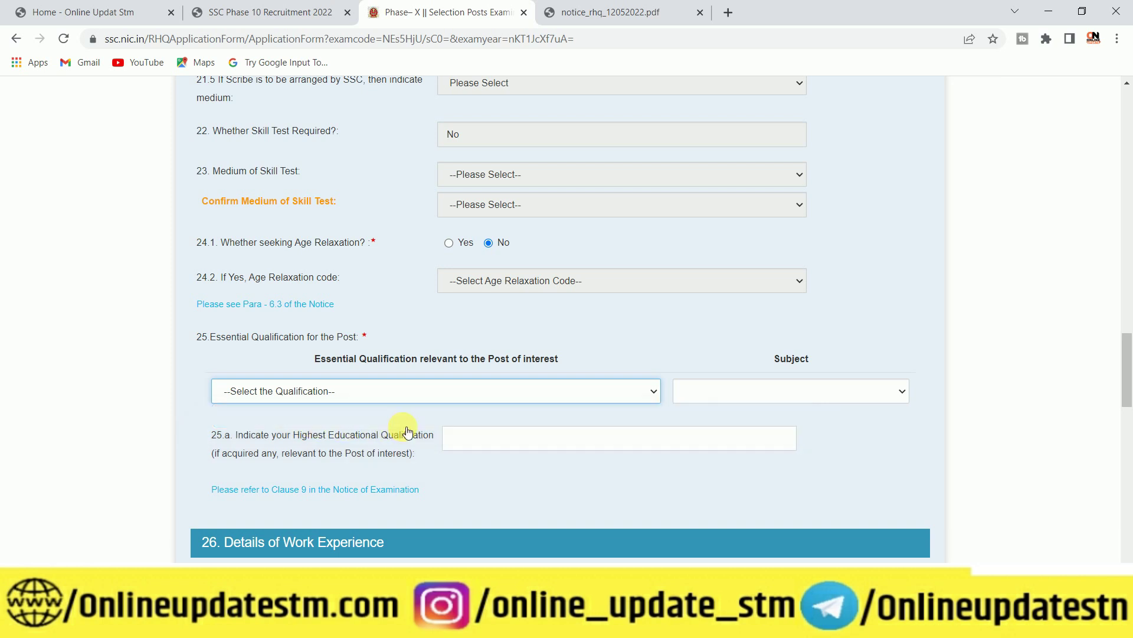
Set the essential qualification's subject to 10th pass from a recognized Board with a Certificate in First Aid, leaving the highest qualification and work experience blank.
left_click(783, 404)
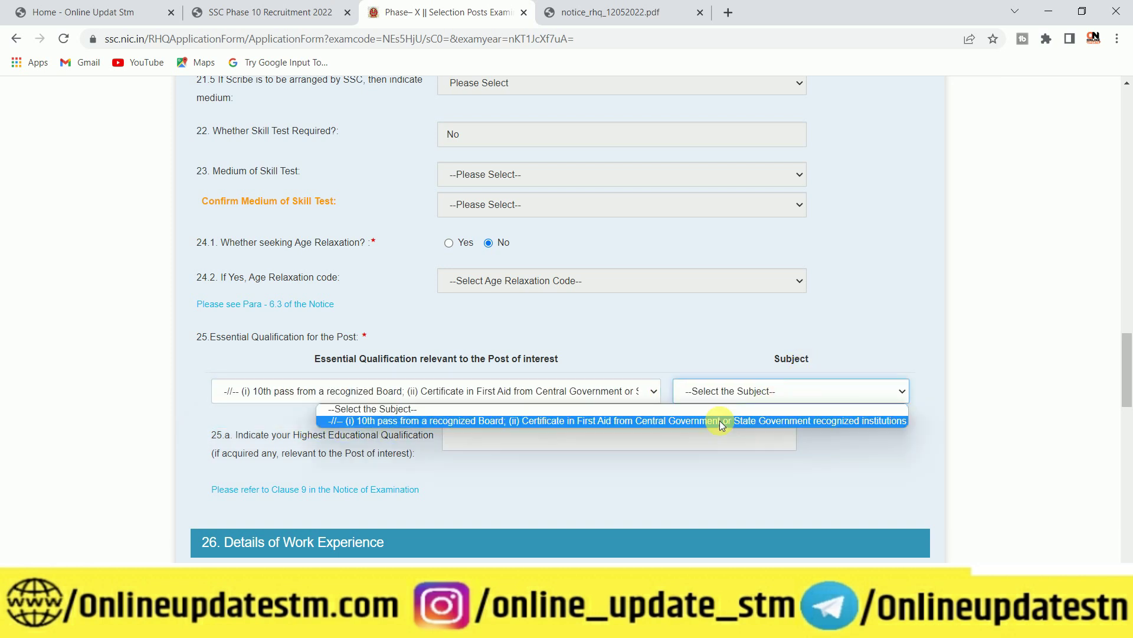
left_click(702, 426)
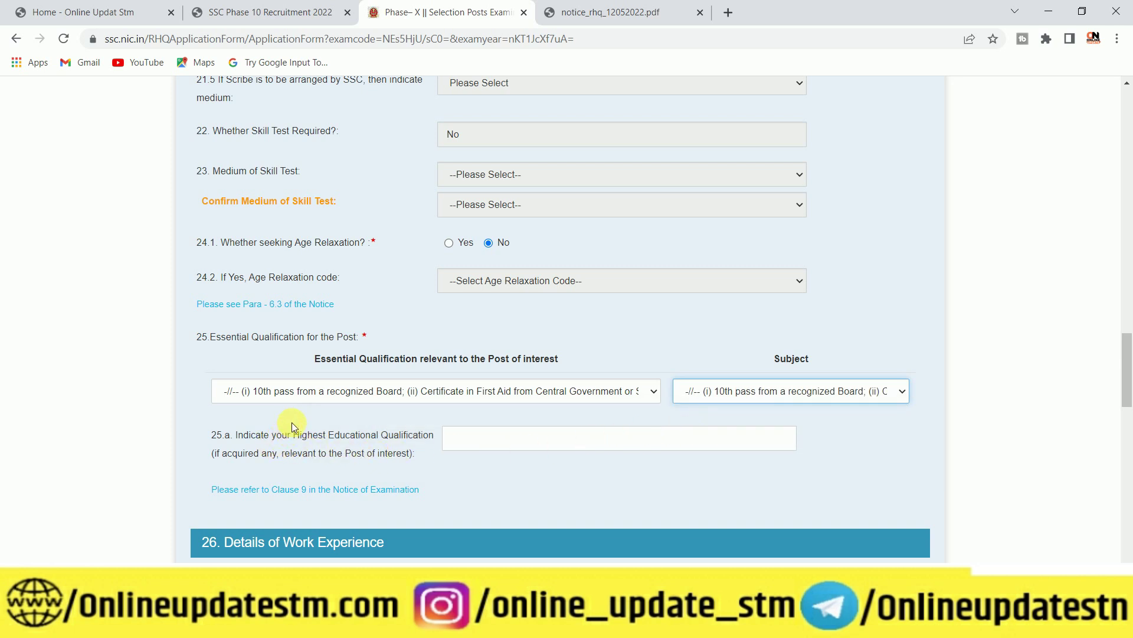
scroll(292, 422, "down", 2)
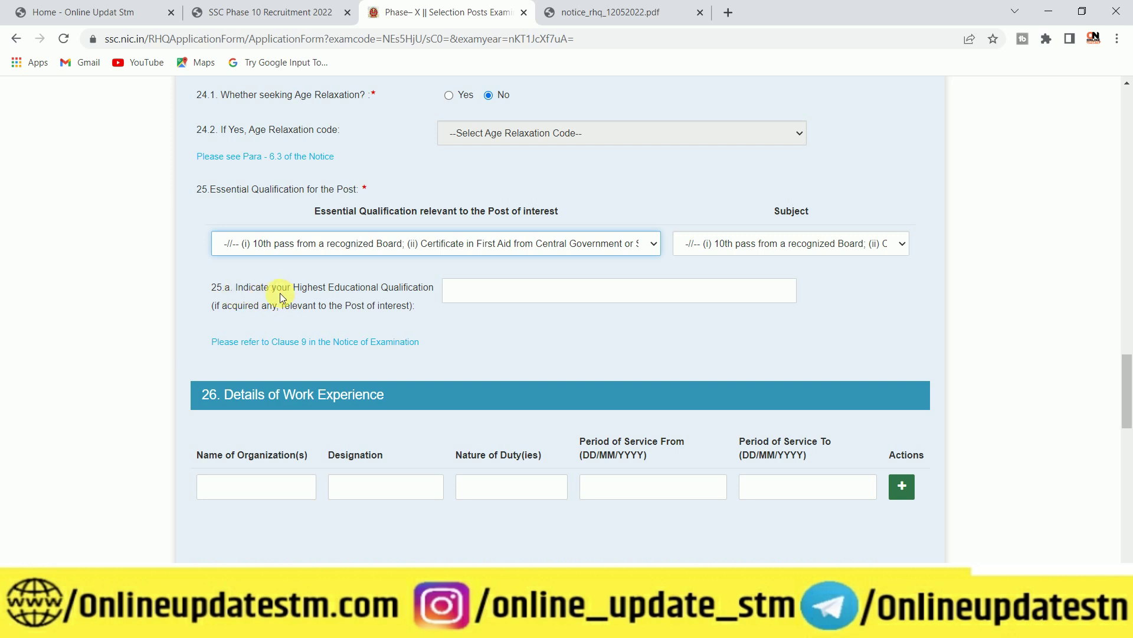
left_click(522, 292)
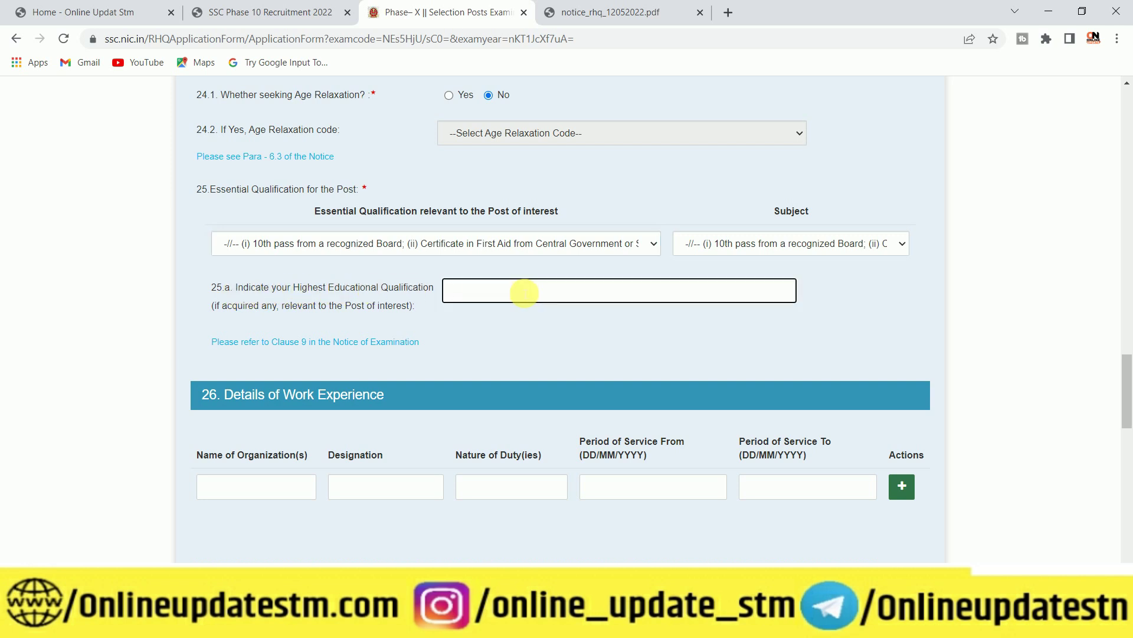
scroll(522, 291, "down", 2)
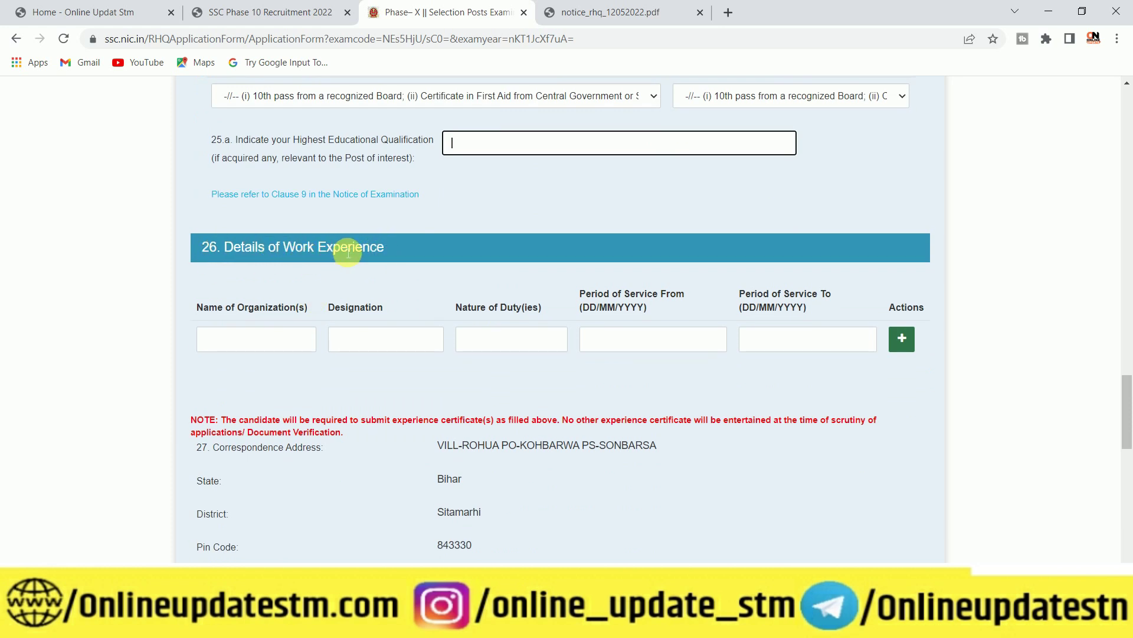
Review the Central Region posts and their required qualification levels in Annexure III of notice_rhq_12052022.pdf, and return to the application form.
left_click(608, 12)
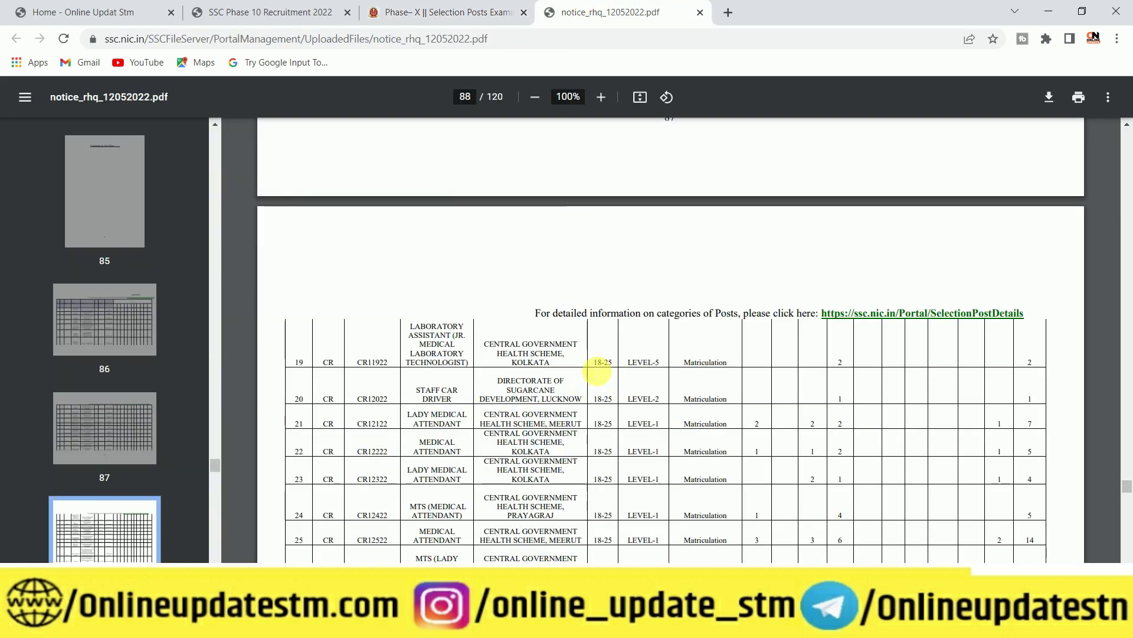
scroll(596, 371, "up", 1)
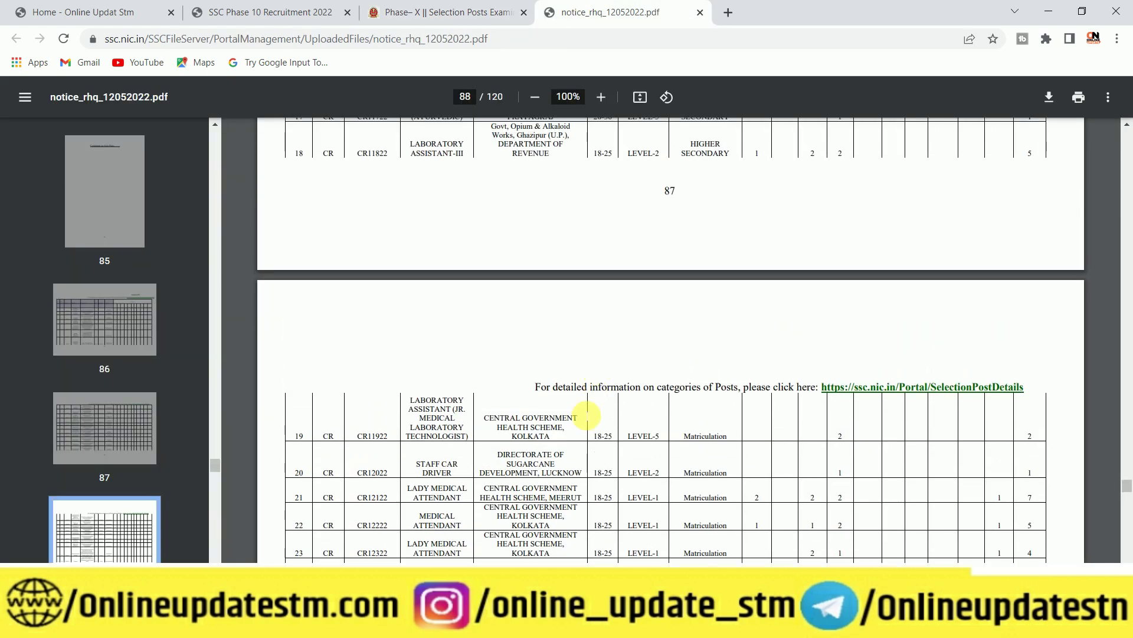
scroll(588, 416, "down", 1)
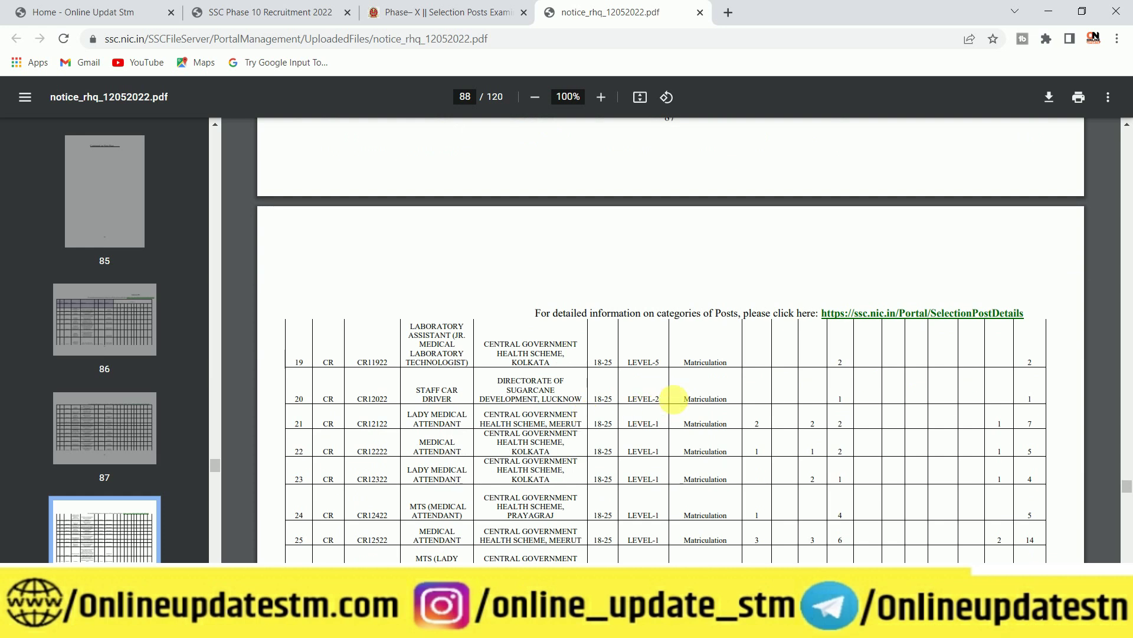
scroll(611, 379, "up", 6)
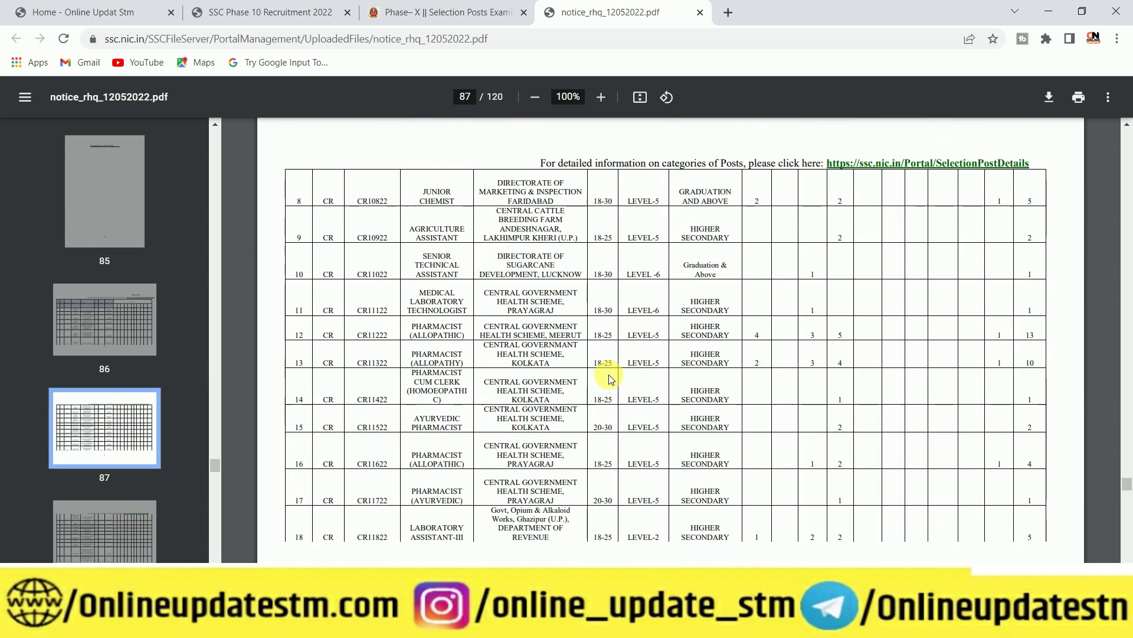
scroll(611, 379, "up", 11)
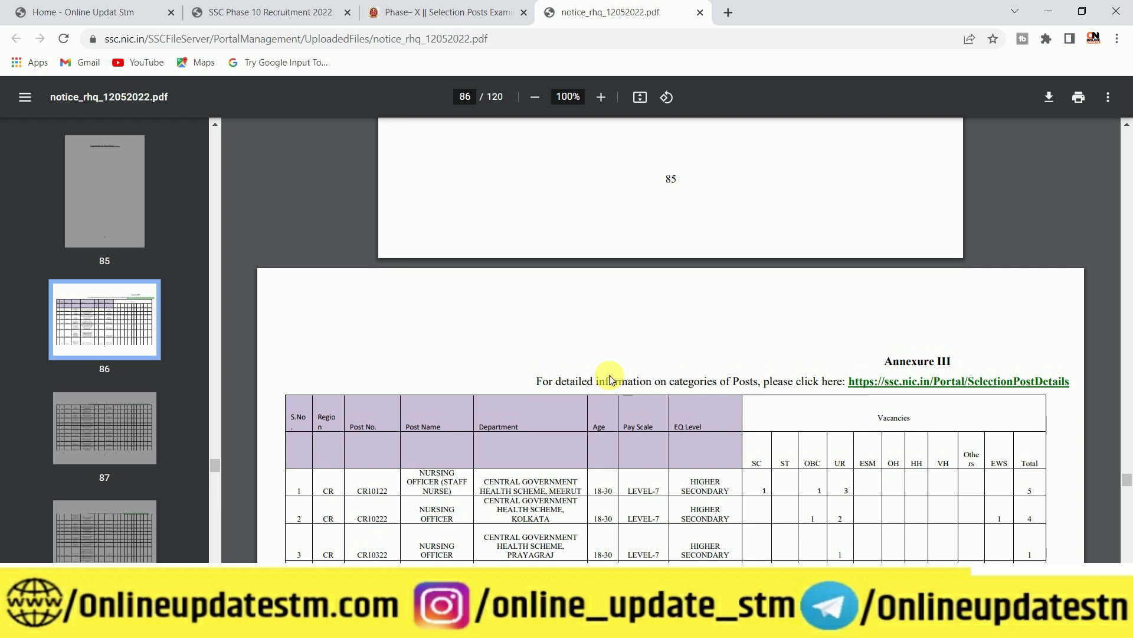
scroll(610, 374, "down", 2)
left_click(448, 12)
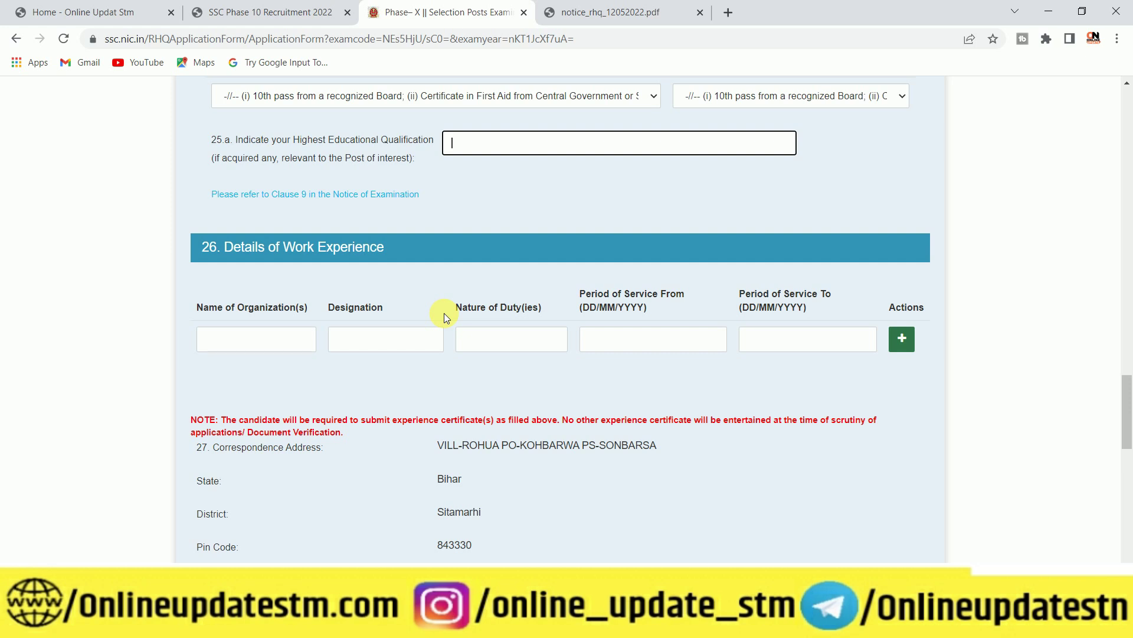
Examine the samples of acceptable and not-acceptable photographs enlarged to 80%, and close them.
scroll(516, 242, "down", 10)
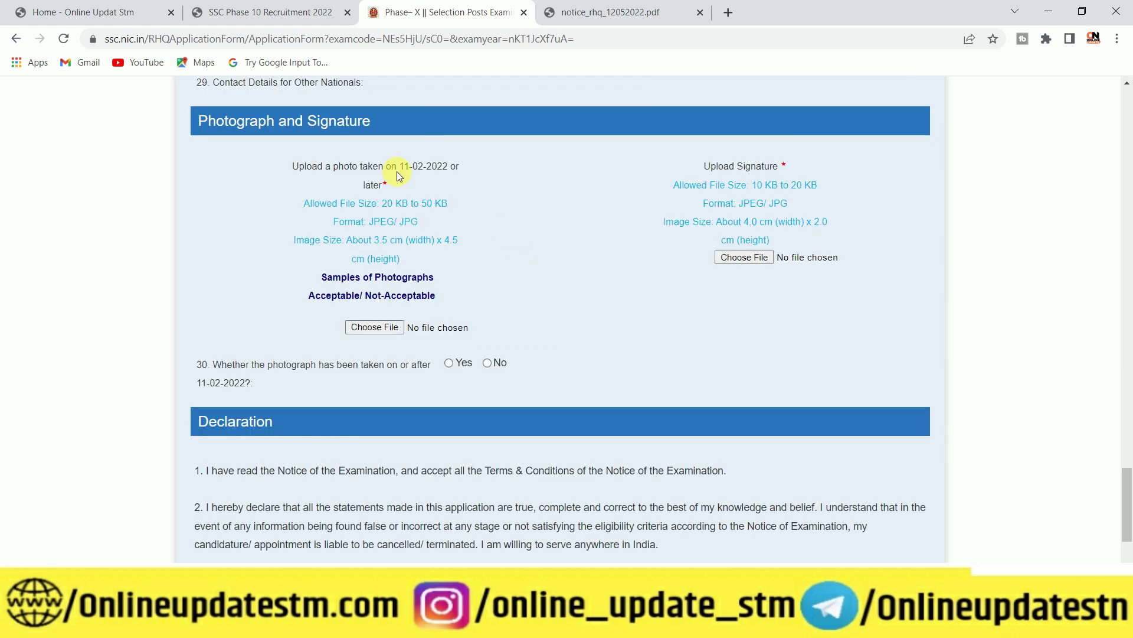
left_click(364, 279)
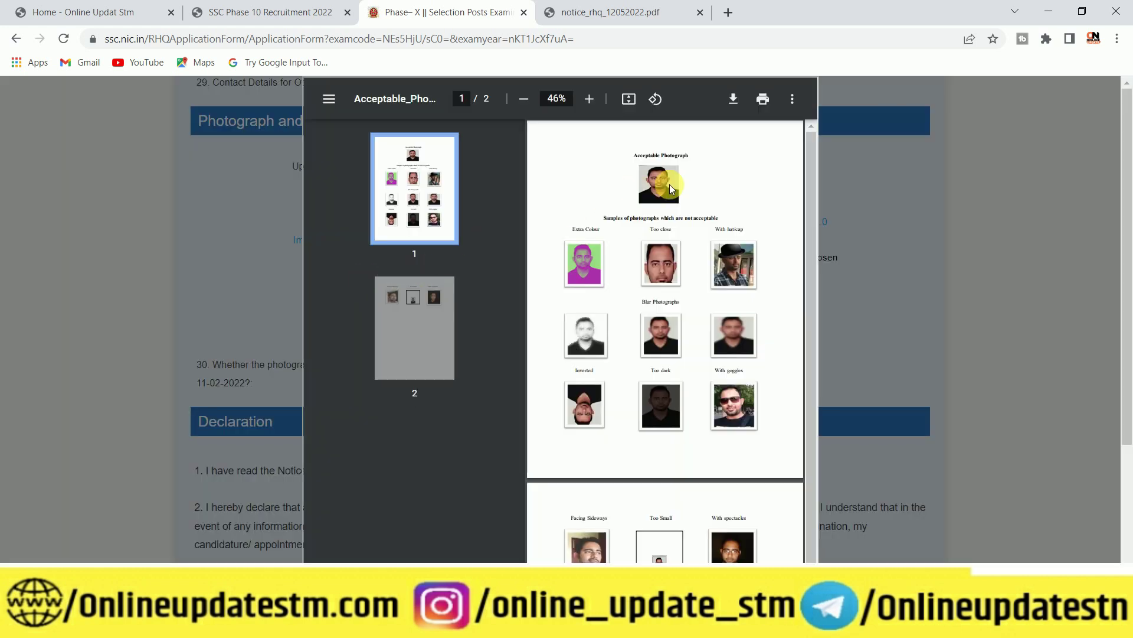
left_click(590, 98)
left_click(591, 98)
left_click(590, 99)
left_click(590, 99)
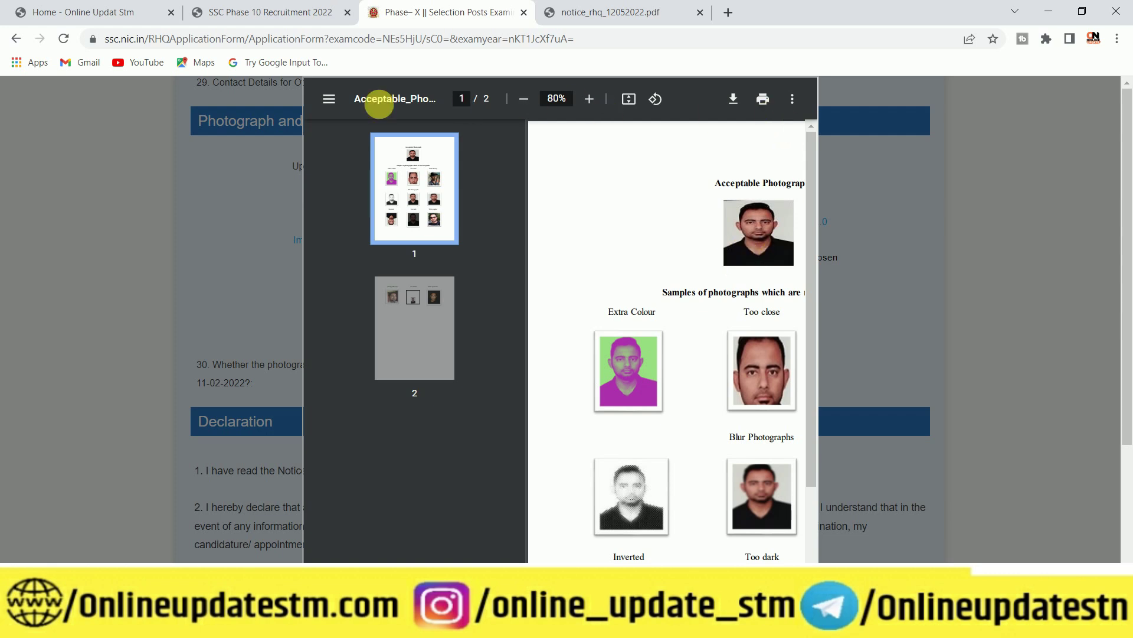
left_click(207, 189)
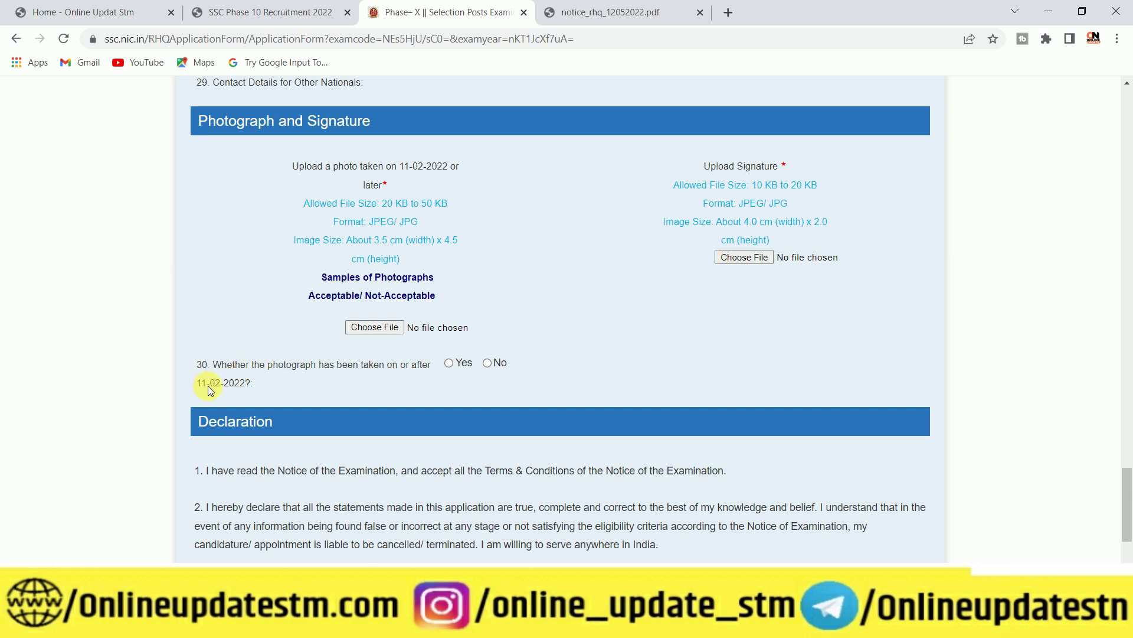
Answer Yes to the photograph being taken on or after 11-02-2022, and agree to the declaration.
left_click(450, 364)
scroll(505, 327, "down", 5)
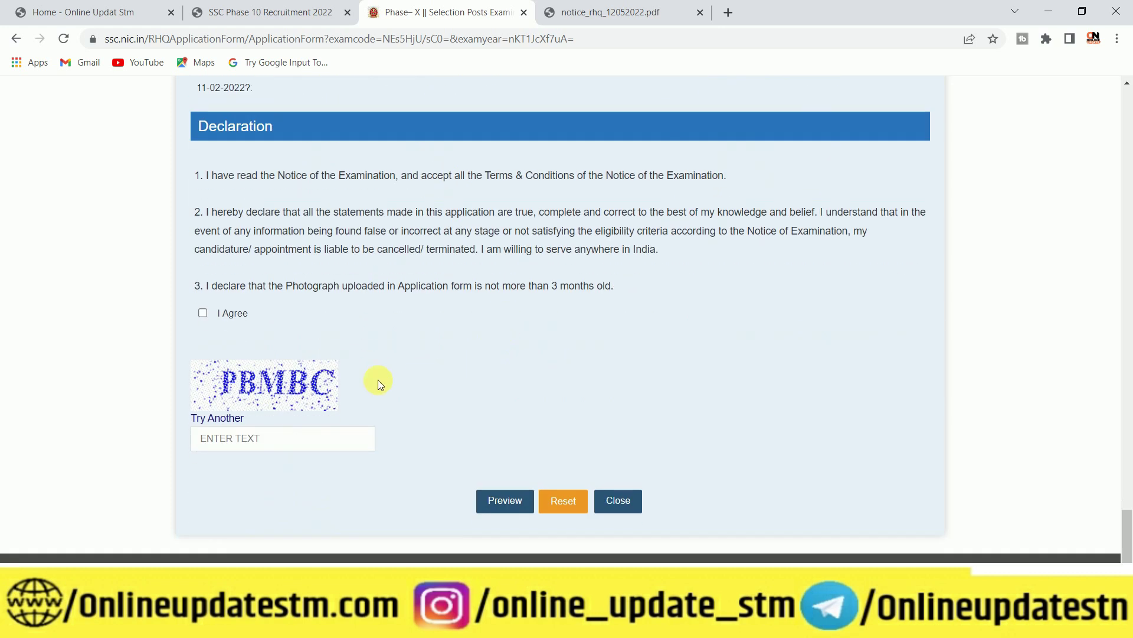
left_click(202, 315)
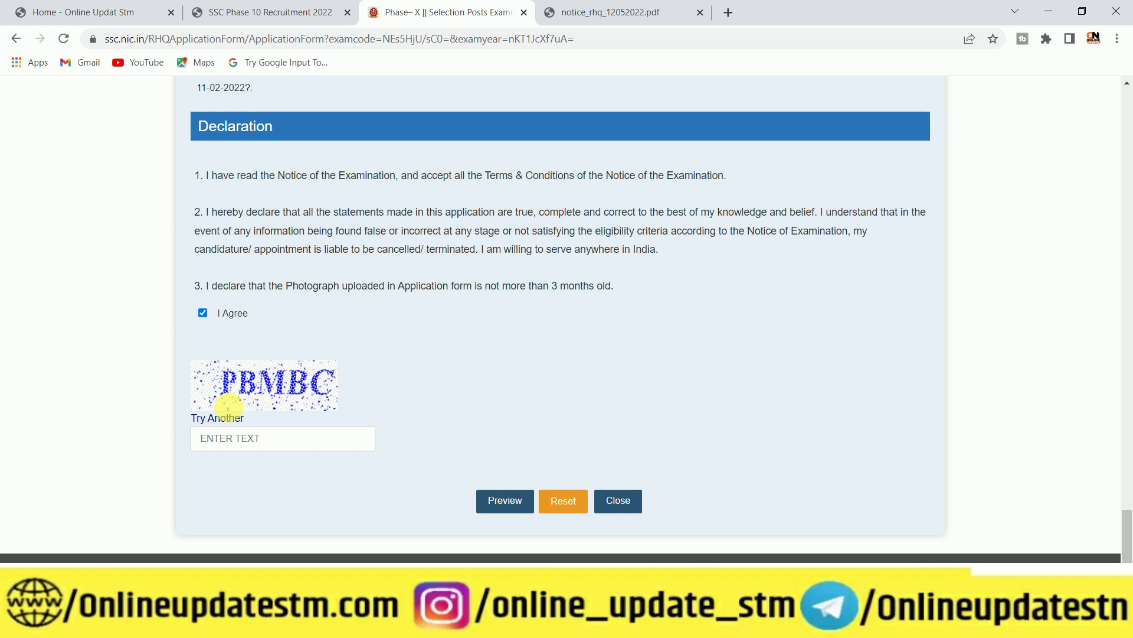